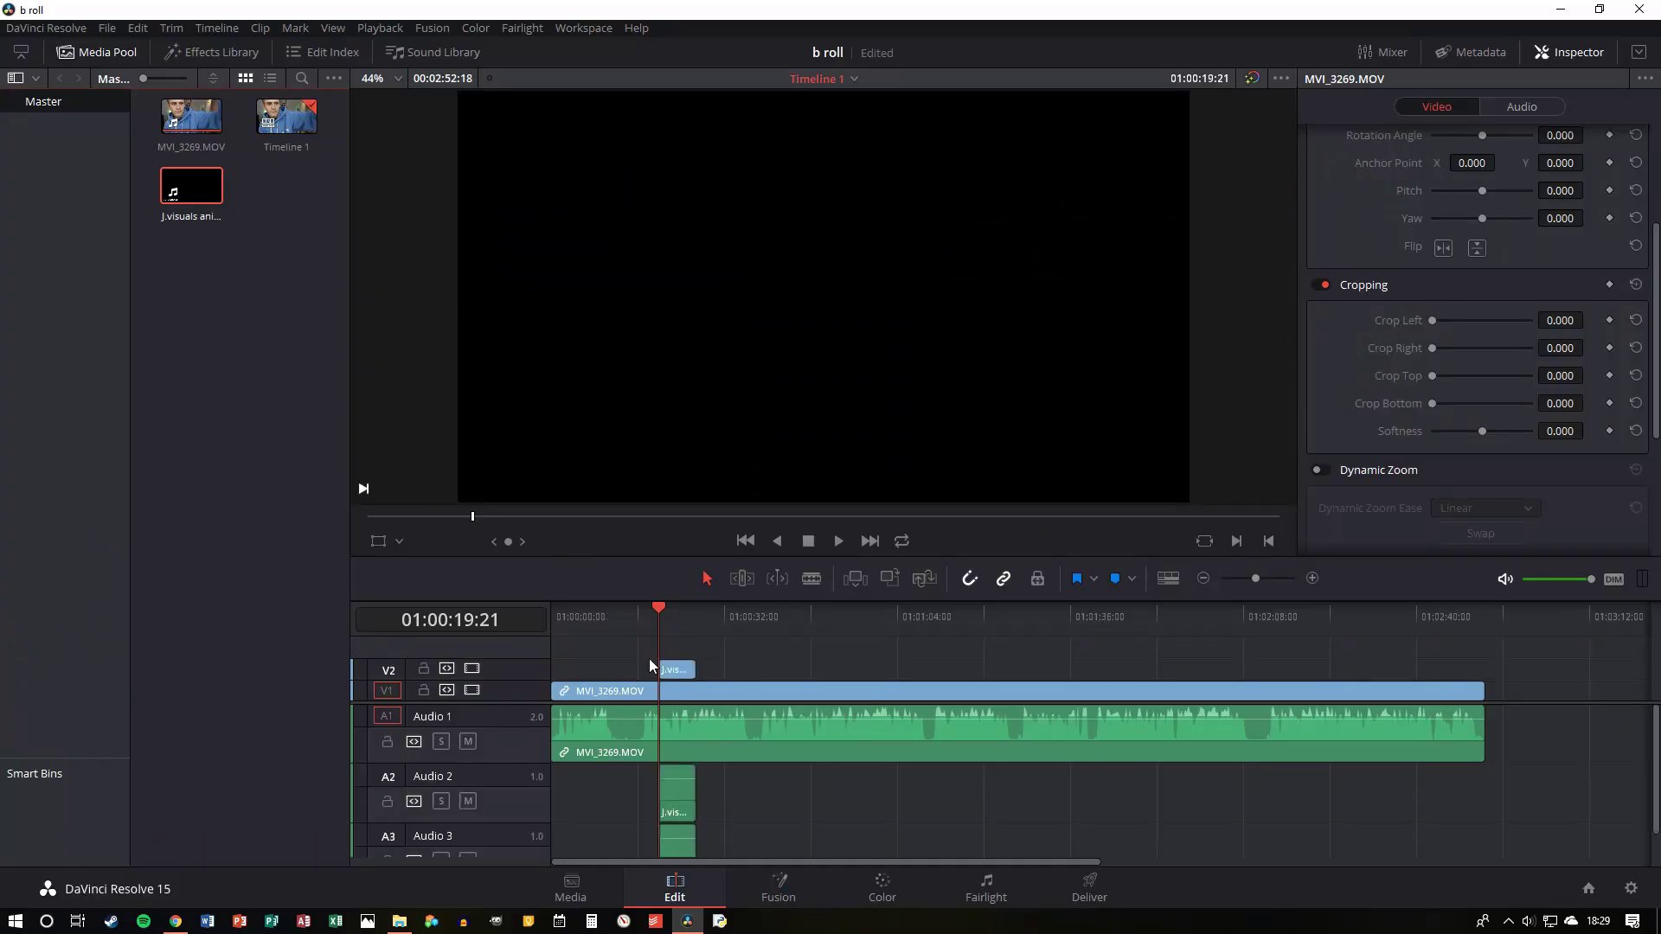
- Set the J.visuals intro clip on V2 to the Add composite mode in the Inspector
left_click(672, 669)
scroll(1480, 216, "up", 5)
left_click(1482, 174)
left_click(1473, 224)
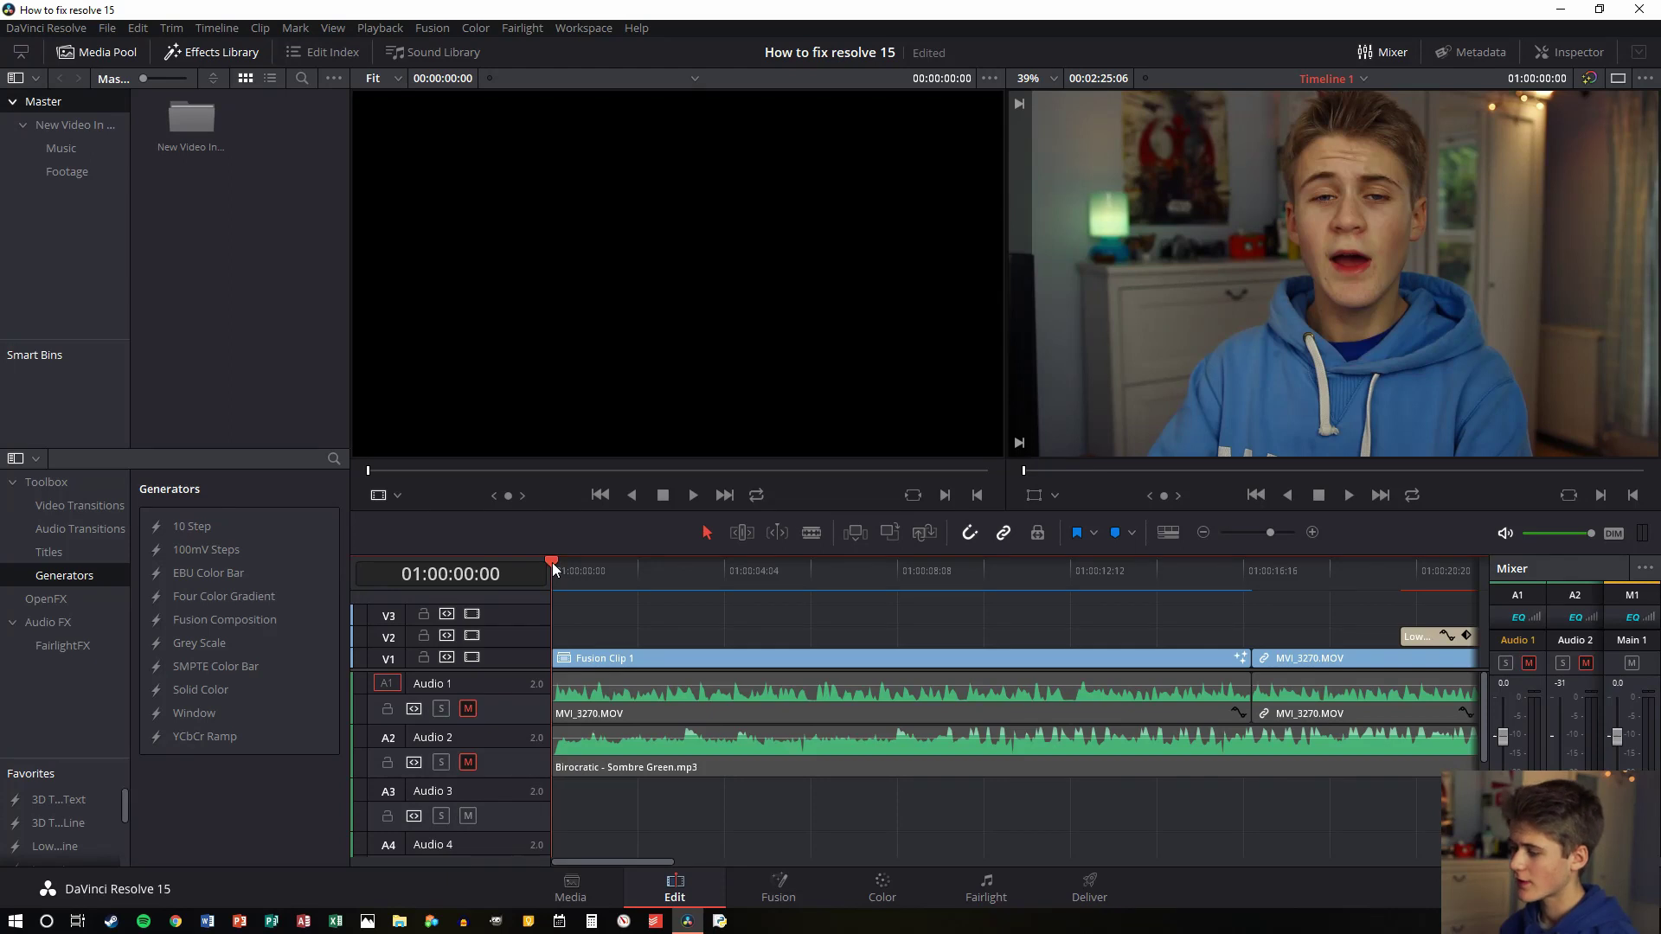
- Scrub the playhead to preview where the J.VISUALS title appears over the footage
left_click_drag(562, 562, 673, 571)
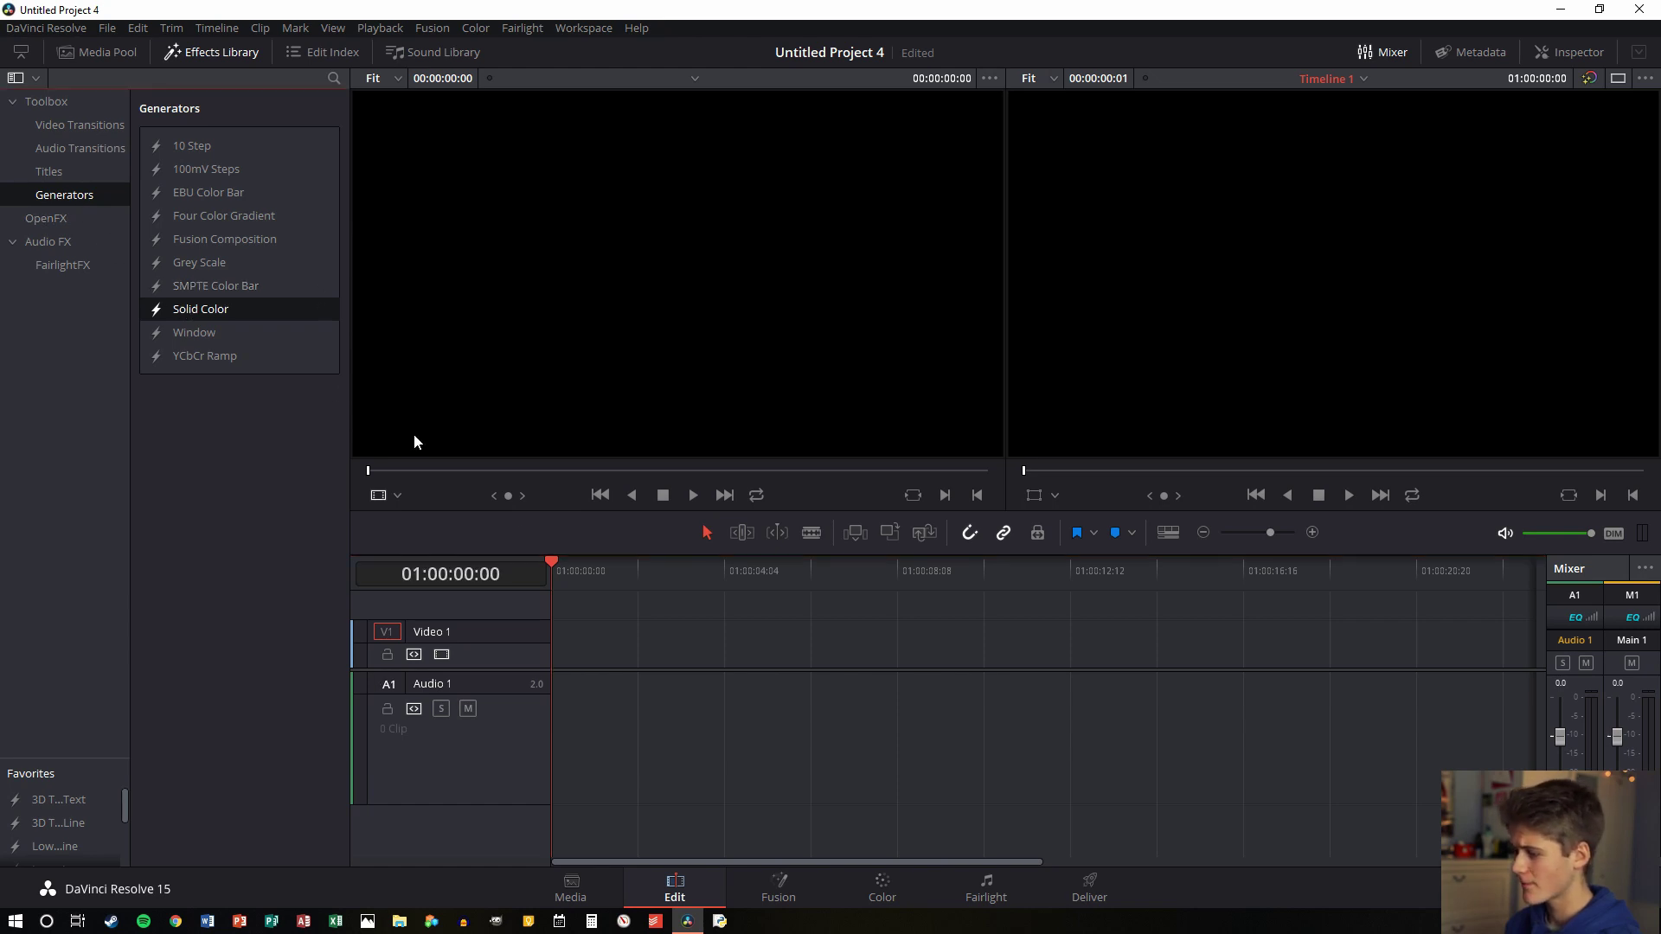
- Place a Solid Color generator at the start of Video 1 and extend it to about 7 seconds
left_click_drag(563, 634, 557, 651)
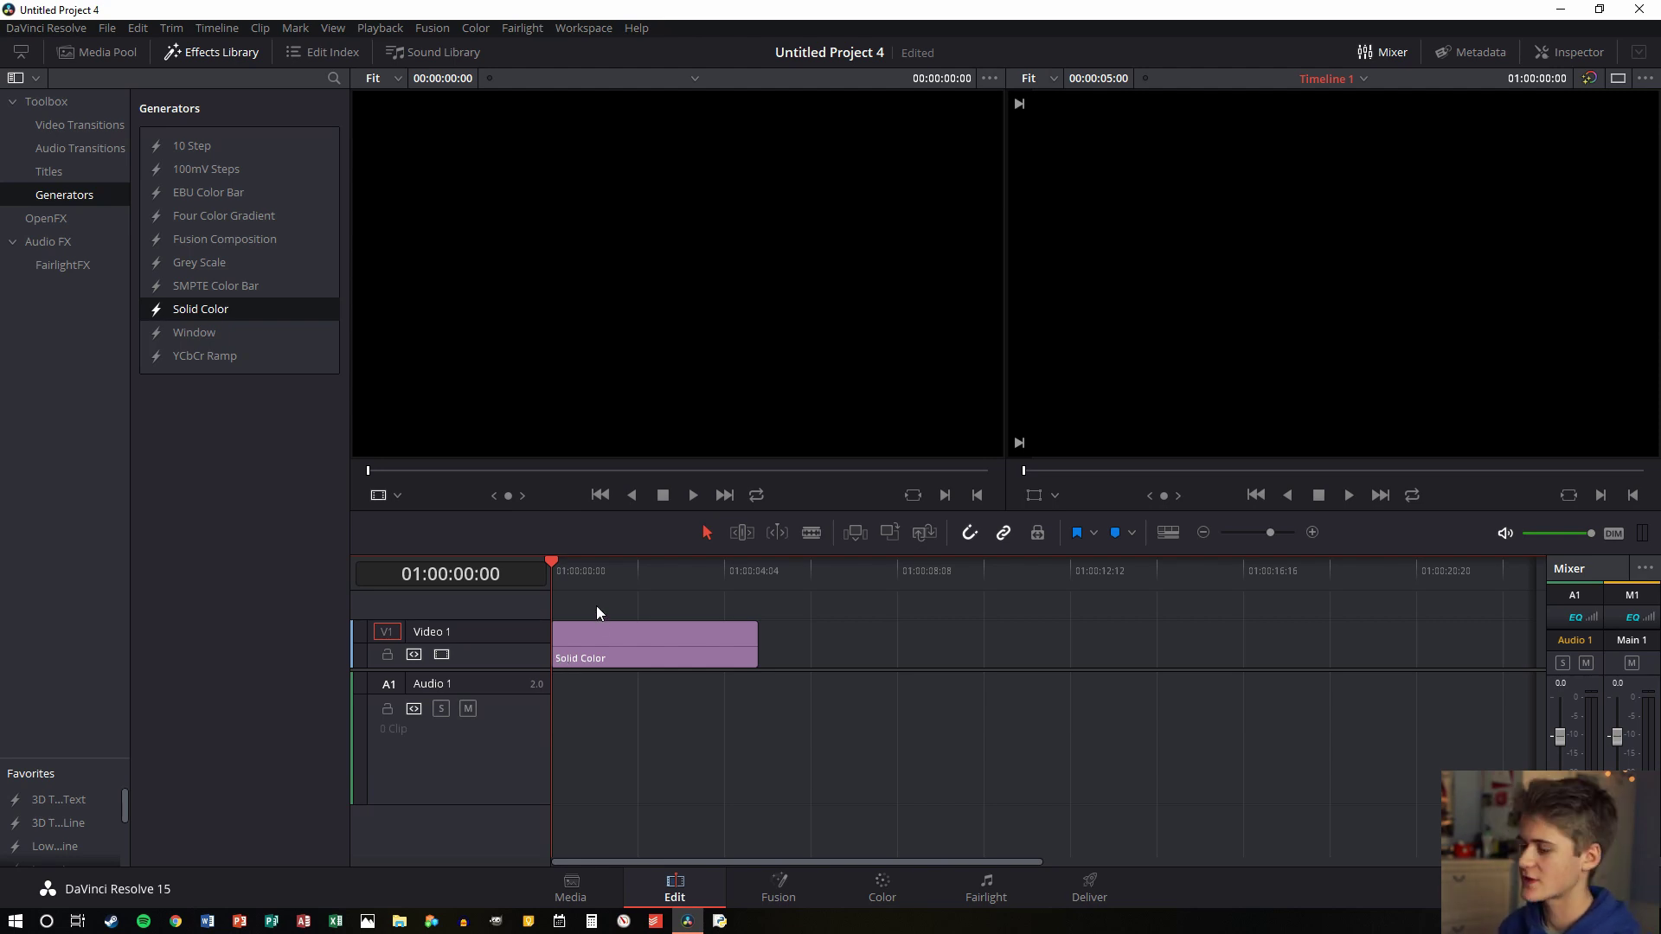
left_click(607, 631)
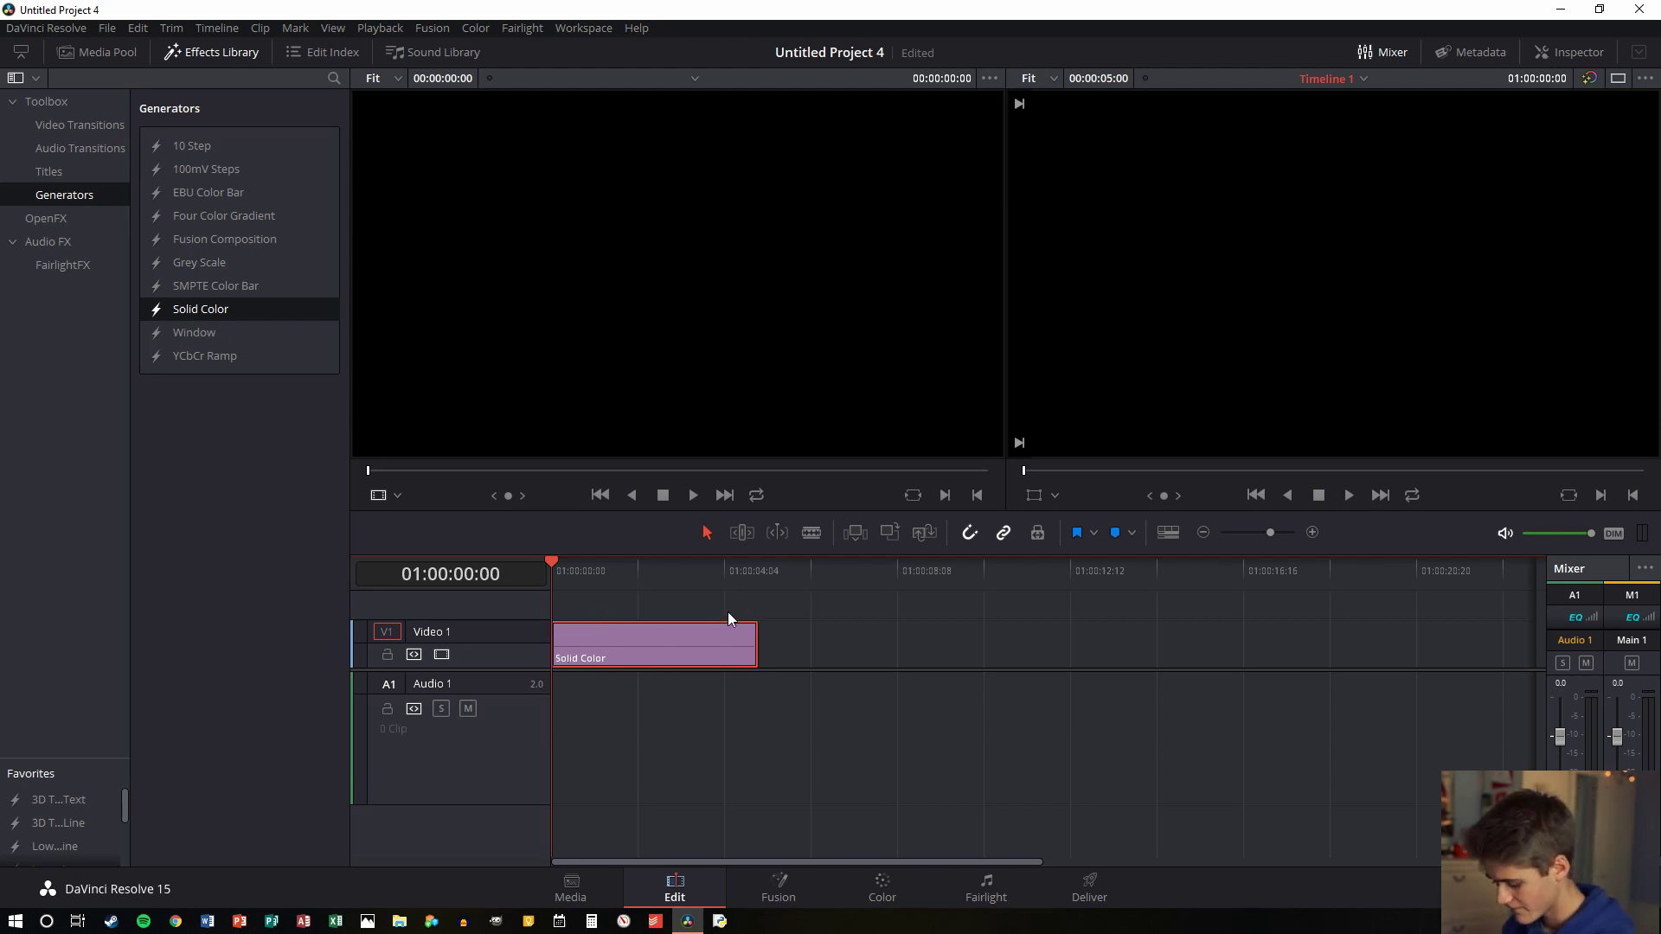
mouse_move(556, 562)
left_mouse_down()
mouse_move(753, 582)
mouse_move(778, 636)
mouse_move(839, 636)
left_mouse_up()
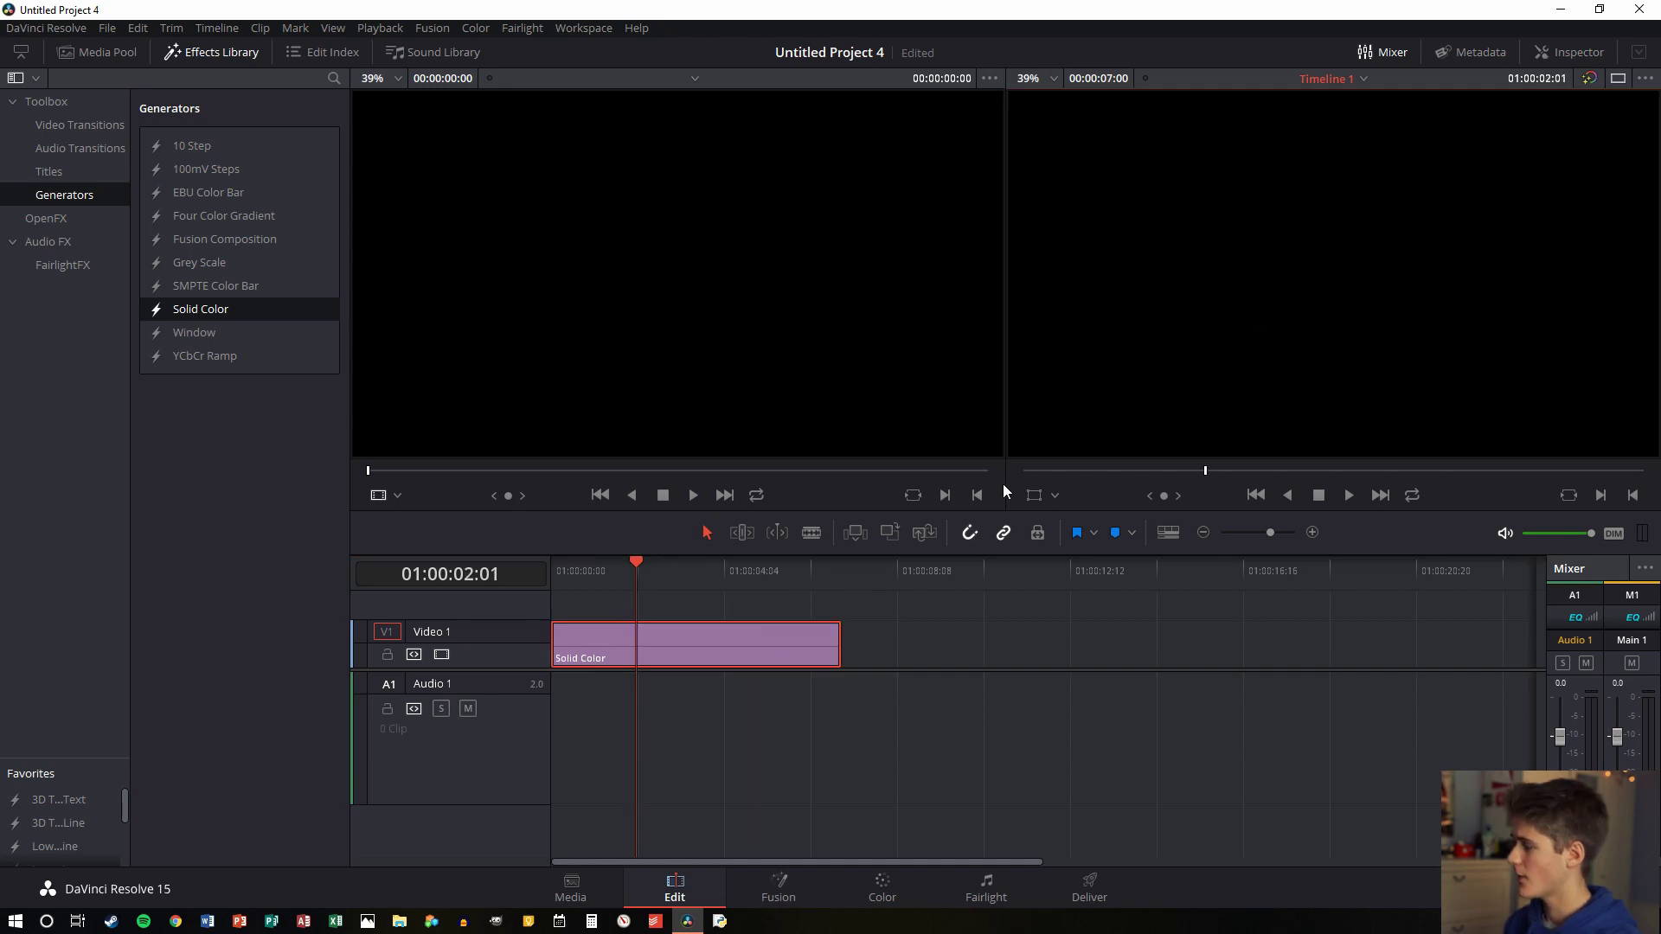
- Keyframe the Solid Color clip's Composite Opacity from 100 down to 0.00
left_click(1580, 47)
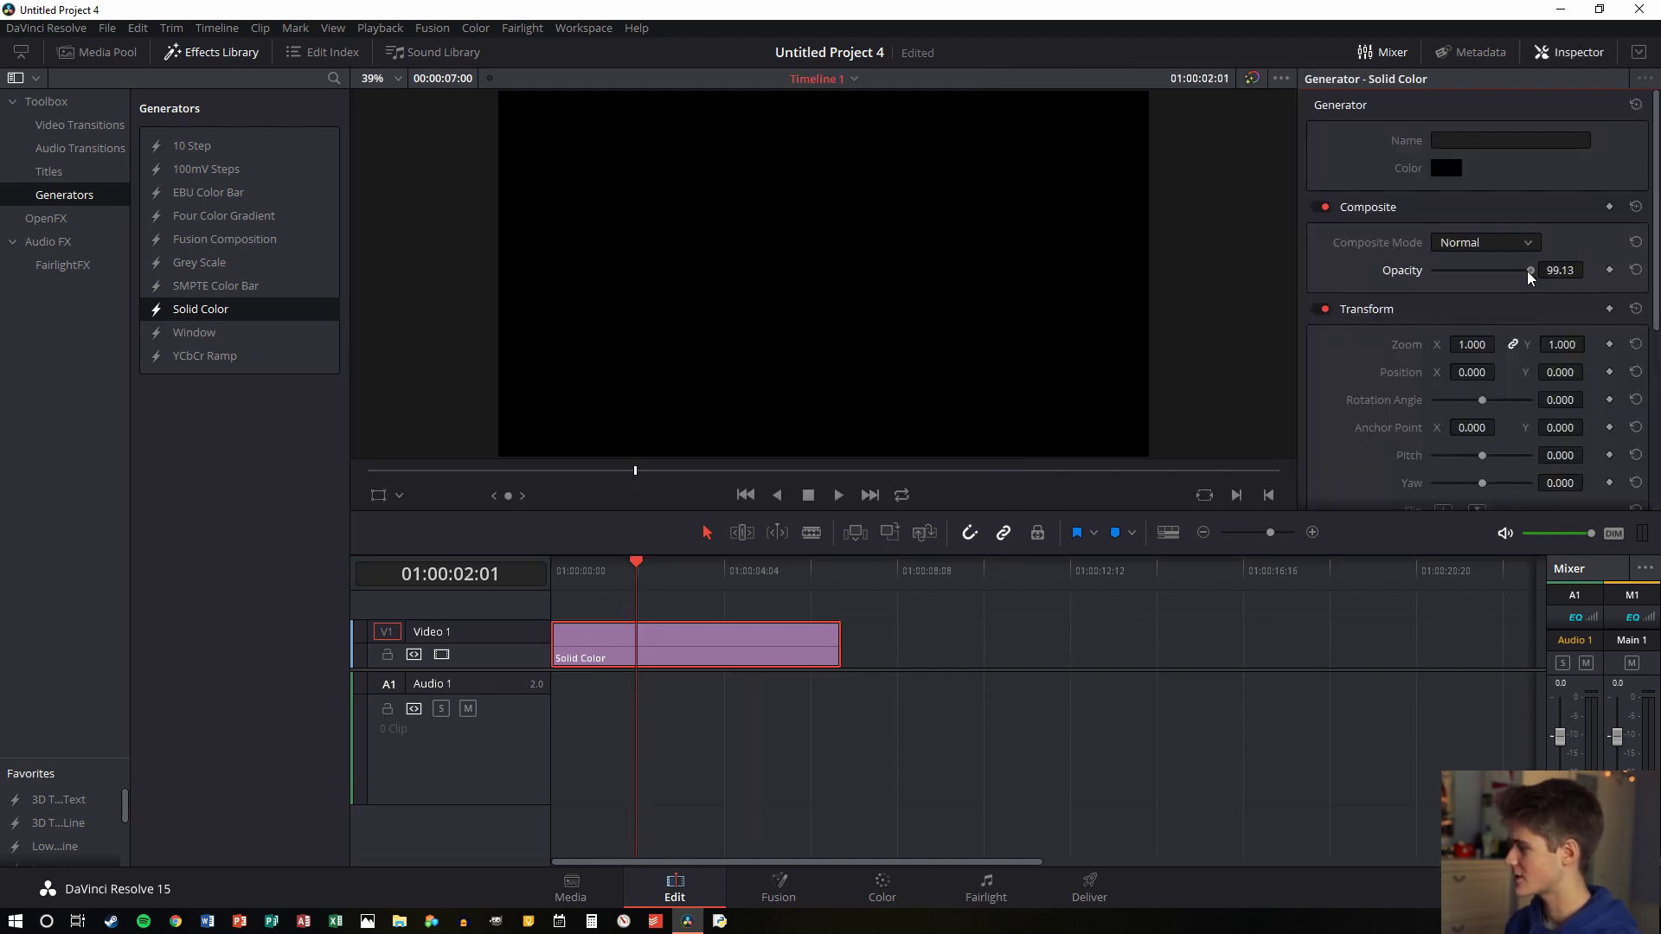
left_click_drag(1529, 272, 1344, 293)
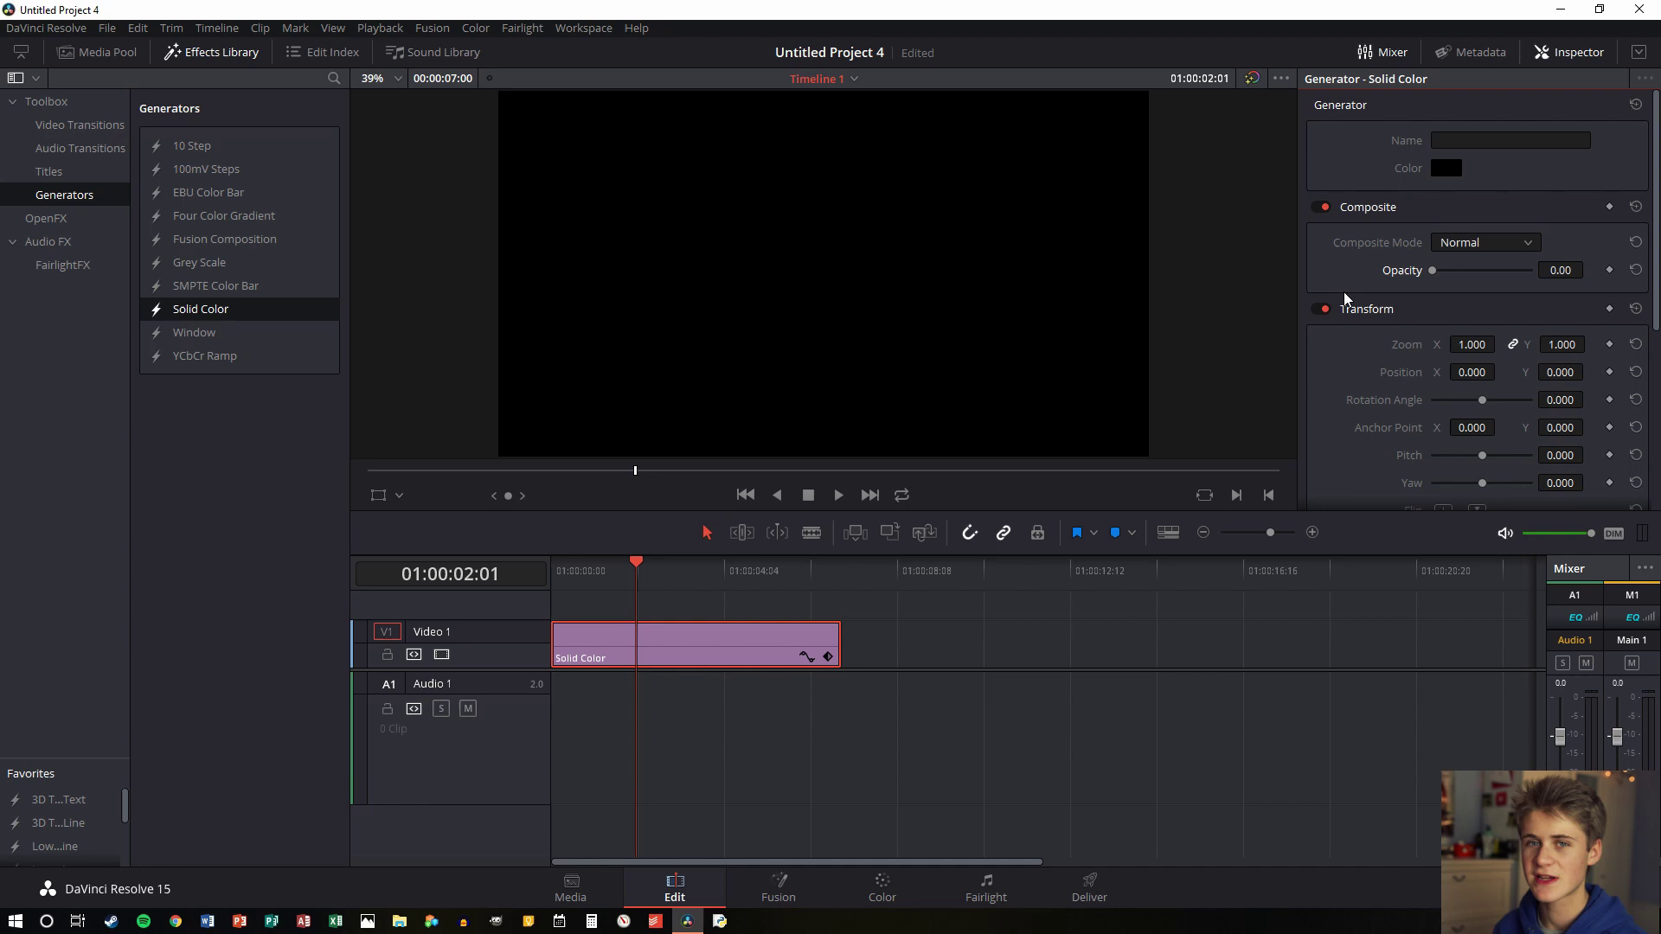
mouse_move(556, 571)
left_mouse_down()
mouse_move(831, 598)
mouse_move(555, 594)
left_mouse_up()
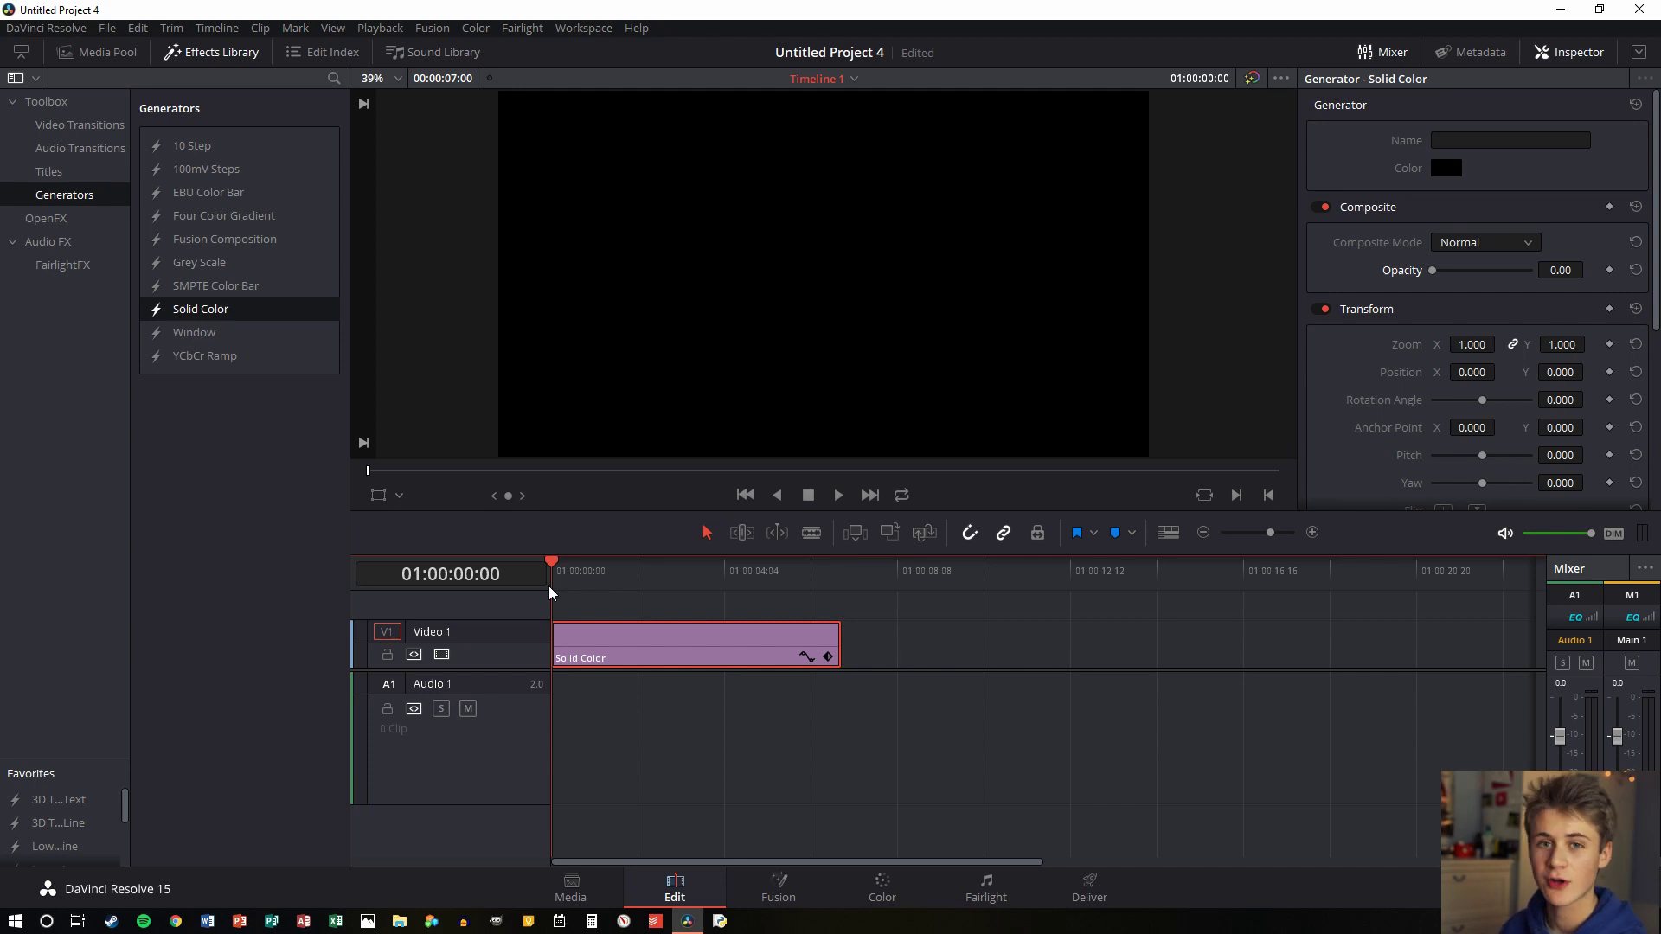
mouse_move(696, 646)
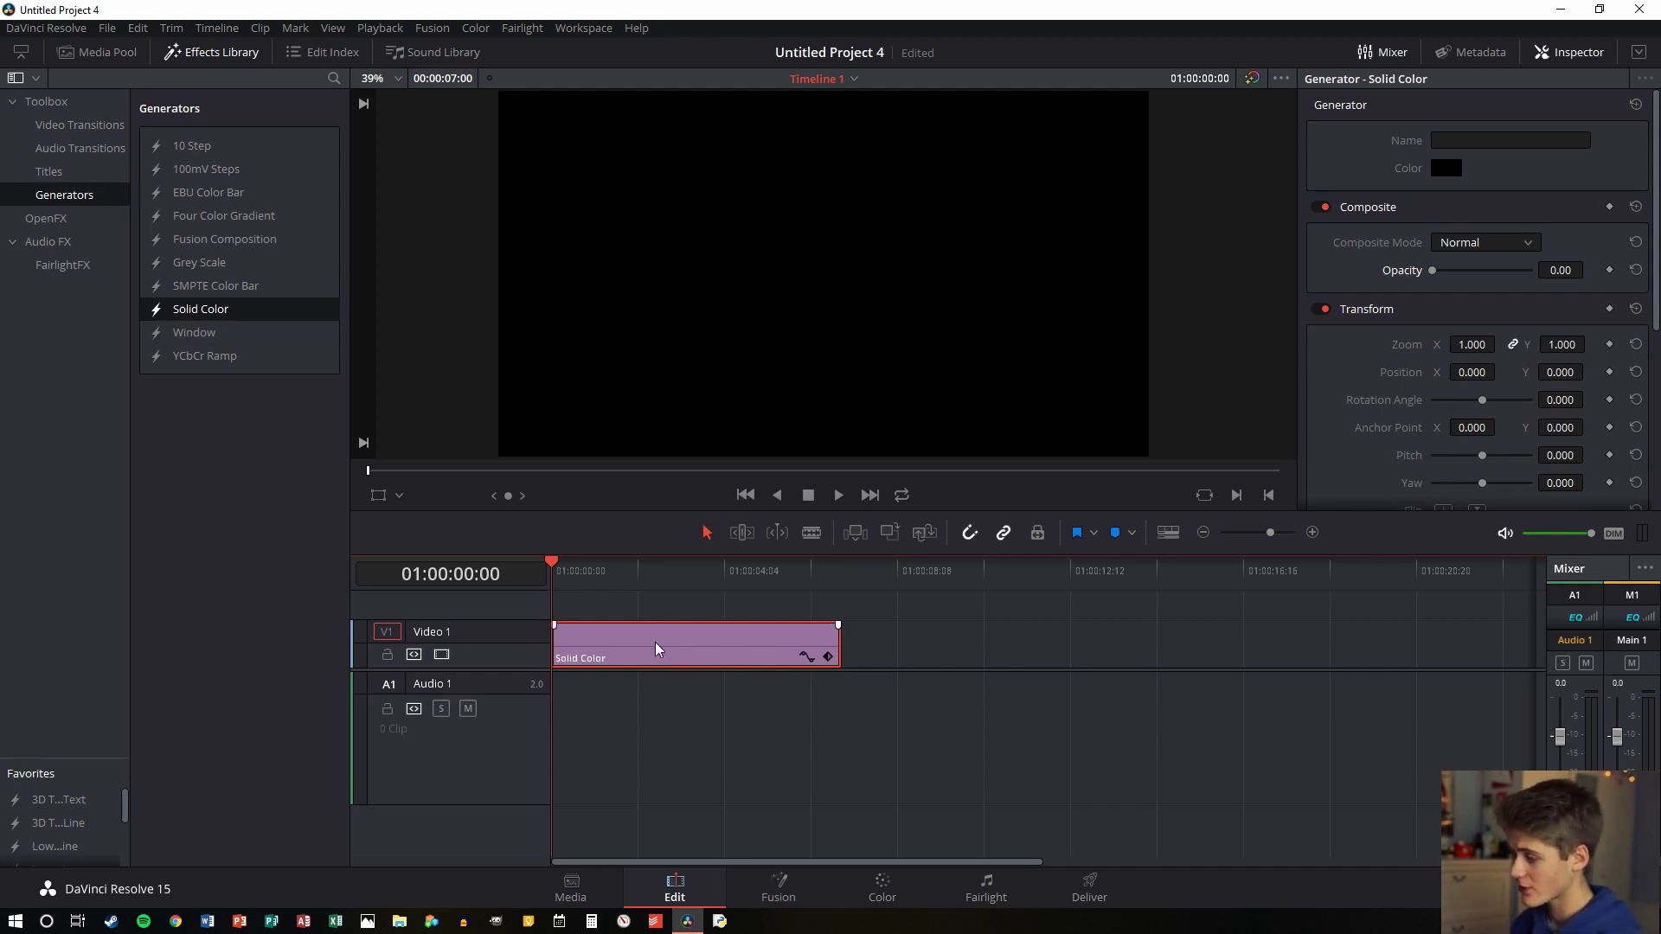
- Turn the Solid Color clip into Compound Clip 1 and bring it onto the Fusion page
right_click(655, 649)
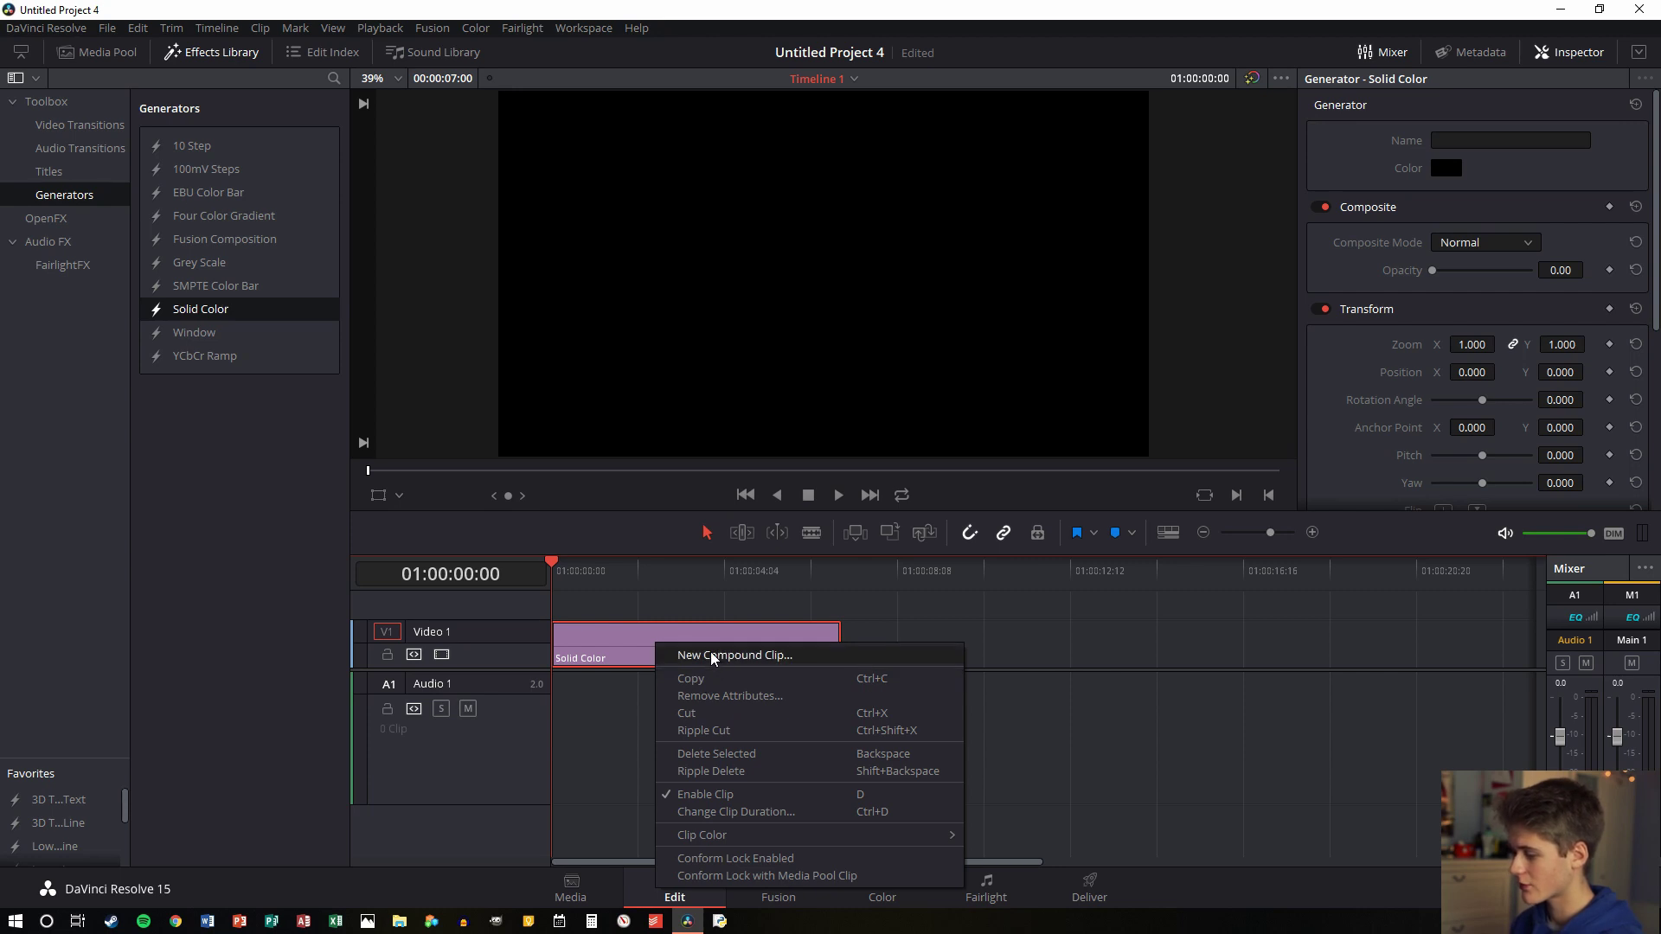
left_click(722, 655)
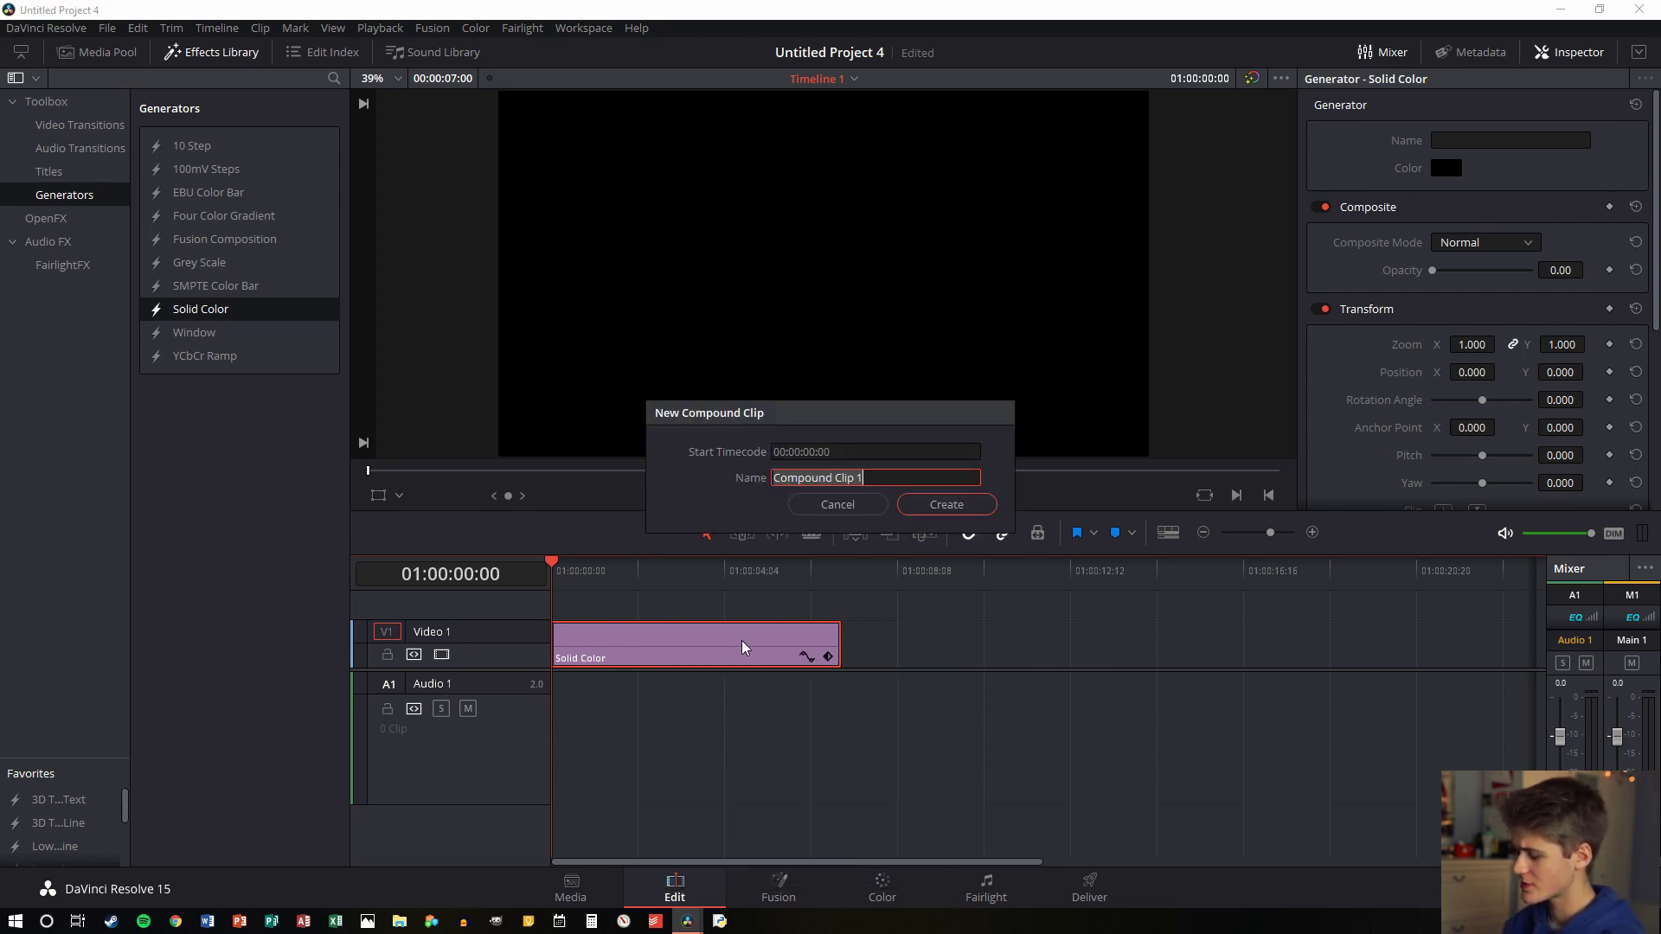
key("Return")
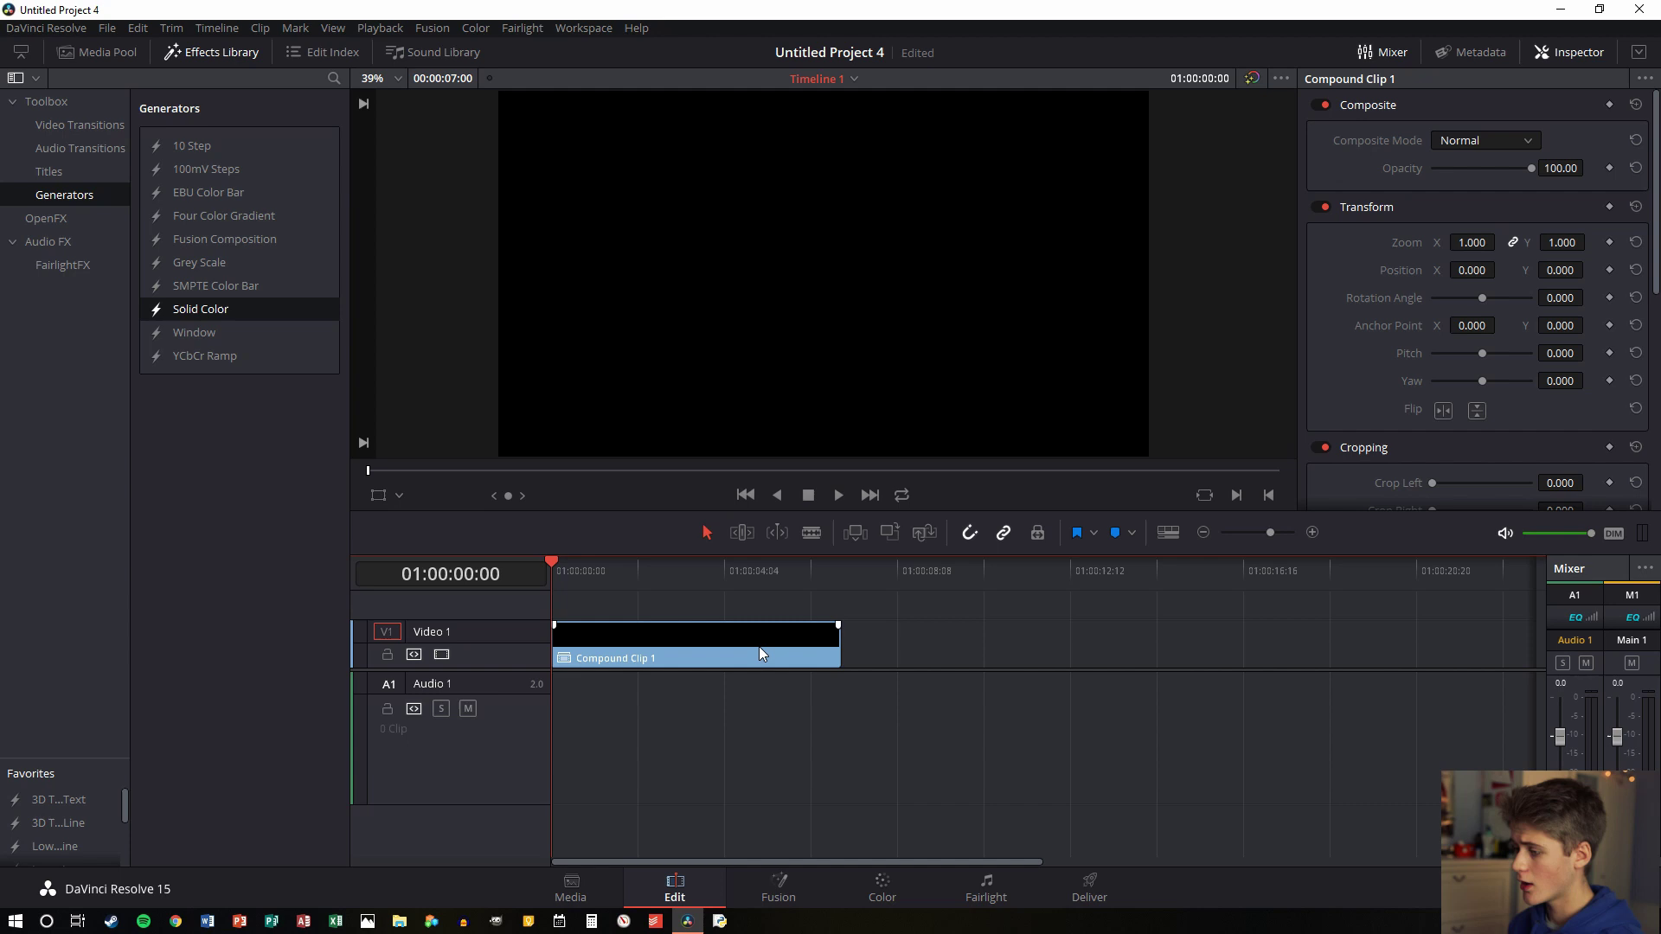
mouse_move(549, 561)
left_mouse_down()
mouse_move(682, 570)
mouse_move(536, 577)
left_mouse_up()
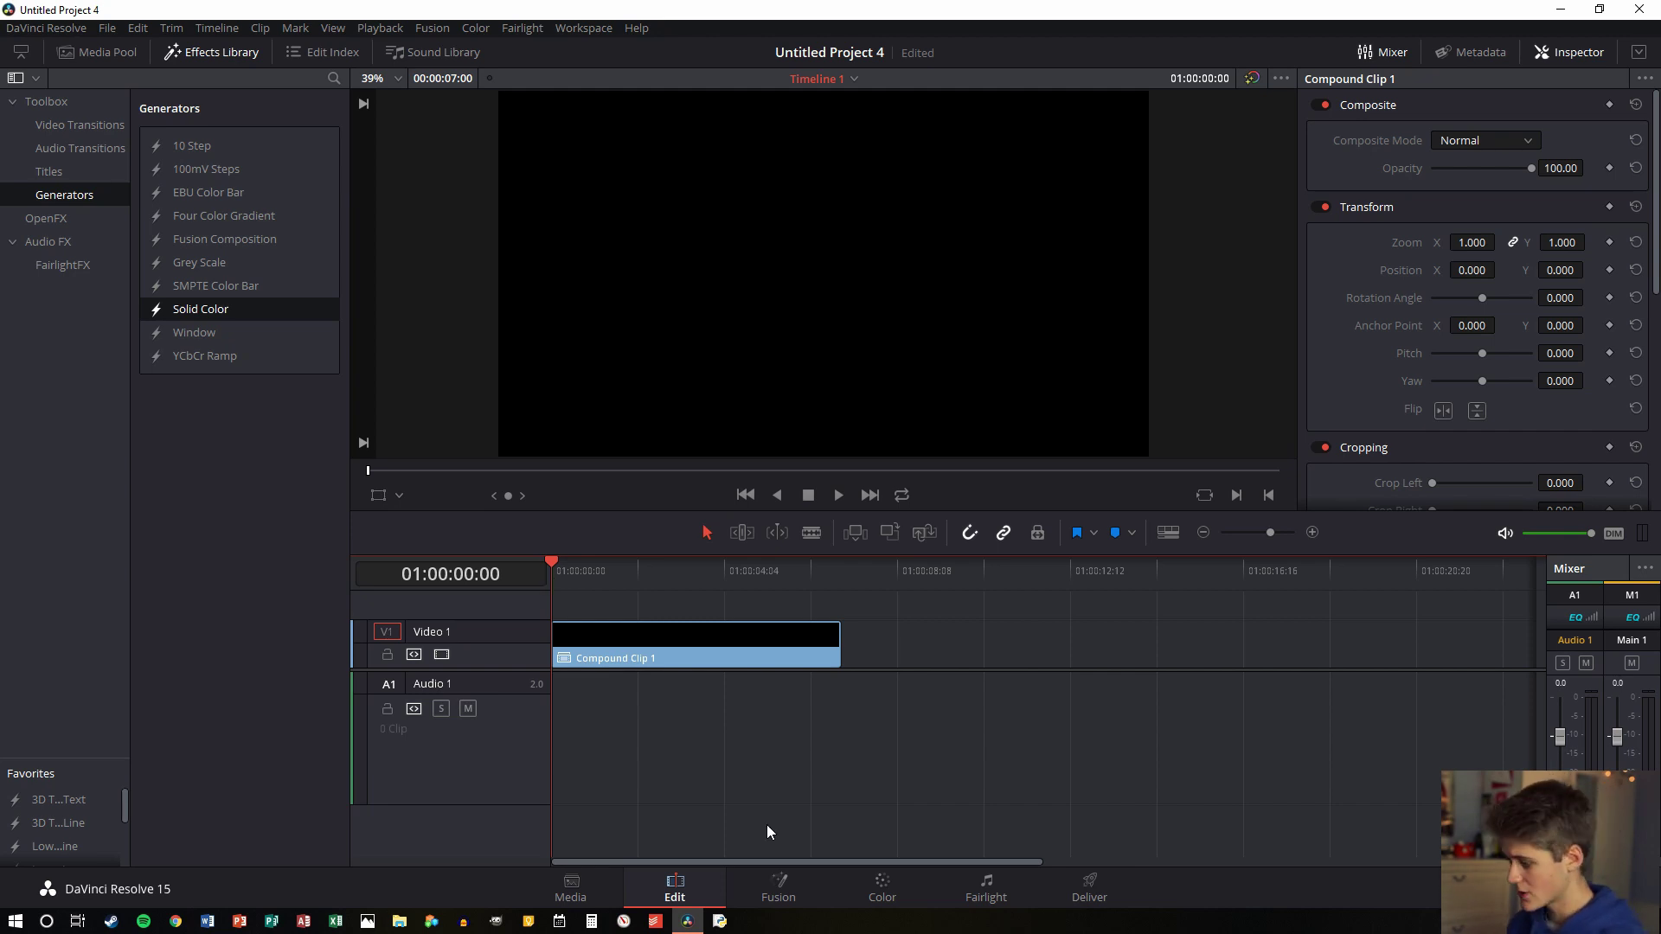
left_click(783, 897)
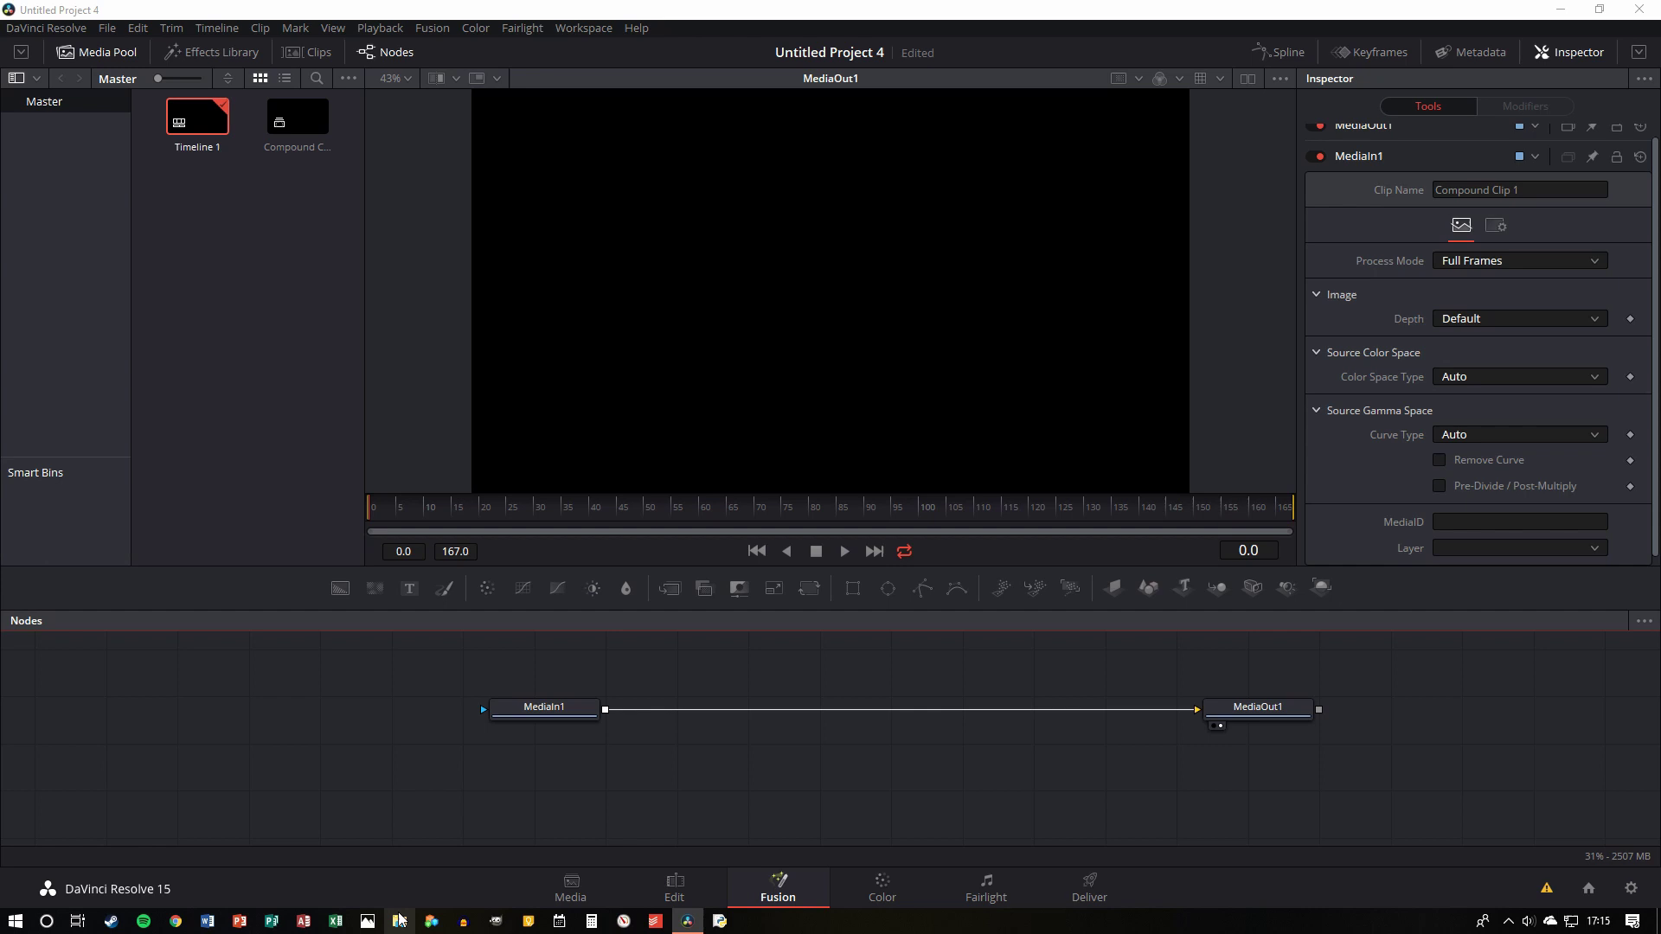
- Drag the intro .comp template from File Explorer into the node graph and reposition its Title and Output nodes
left_click(398, 922)
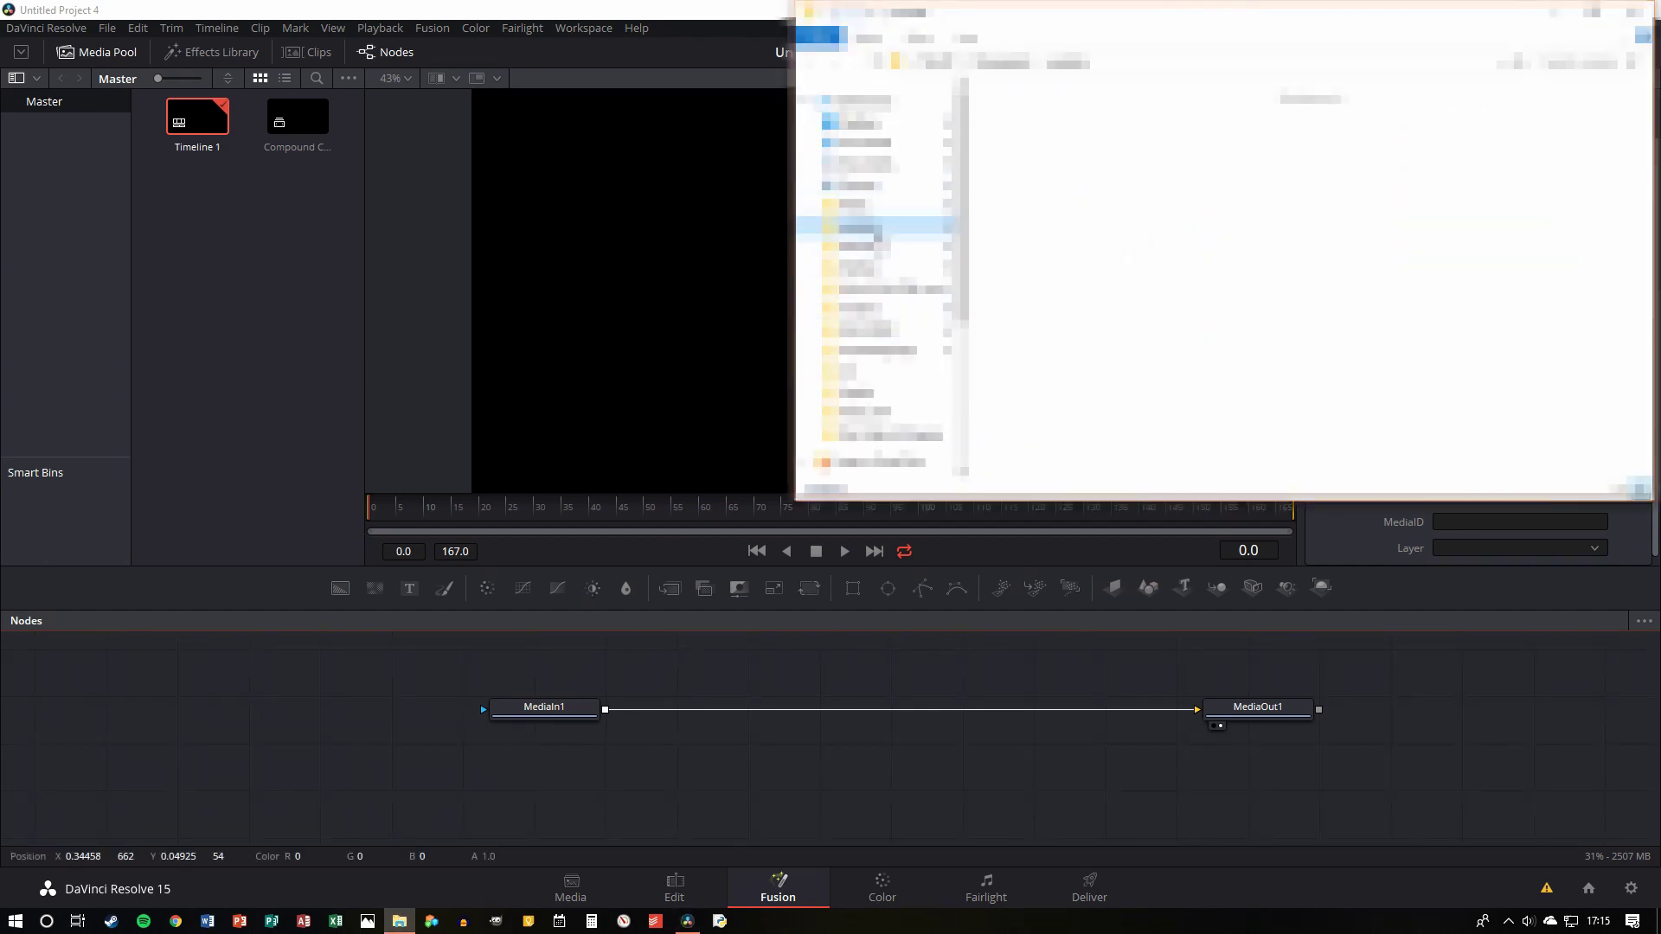
double_click(1027, 130)
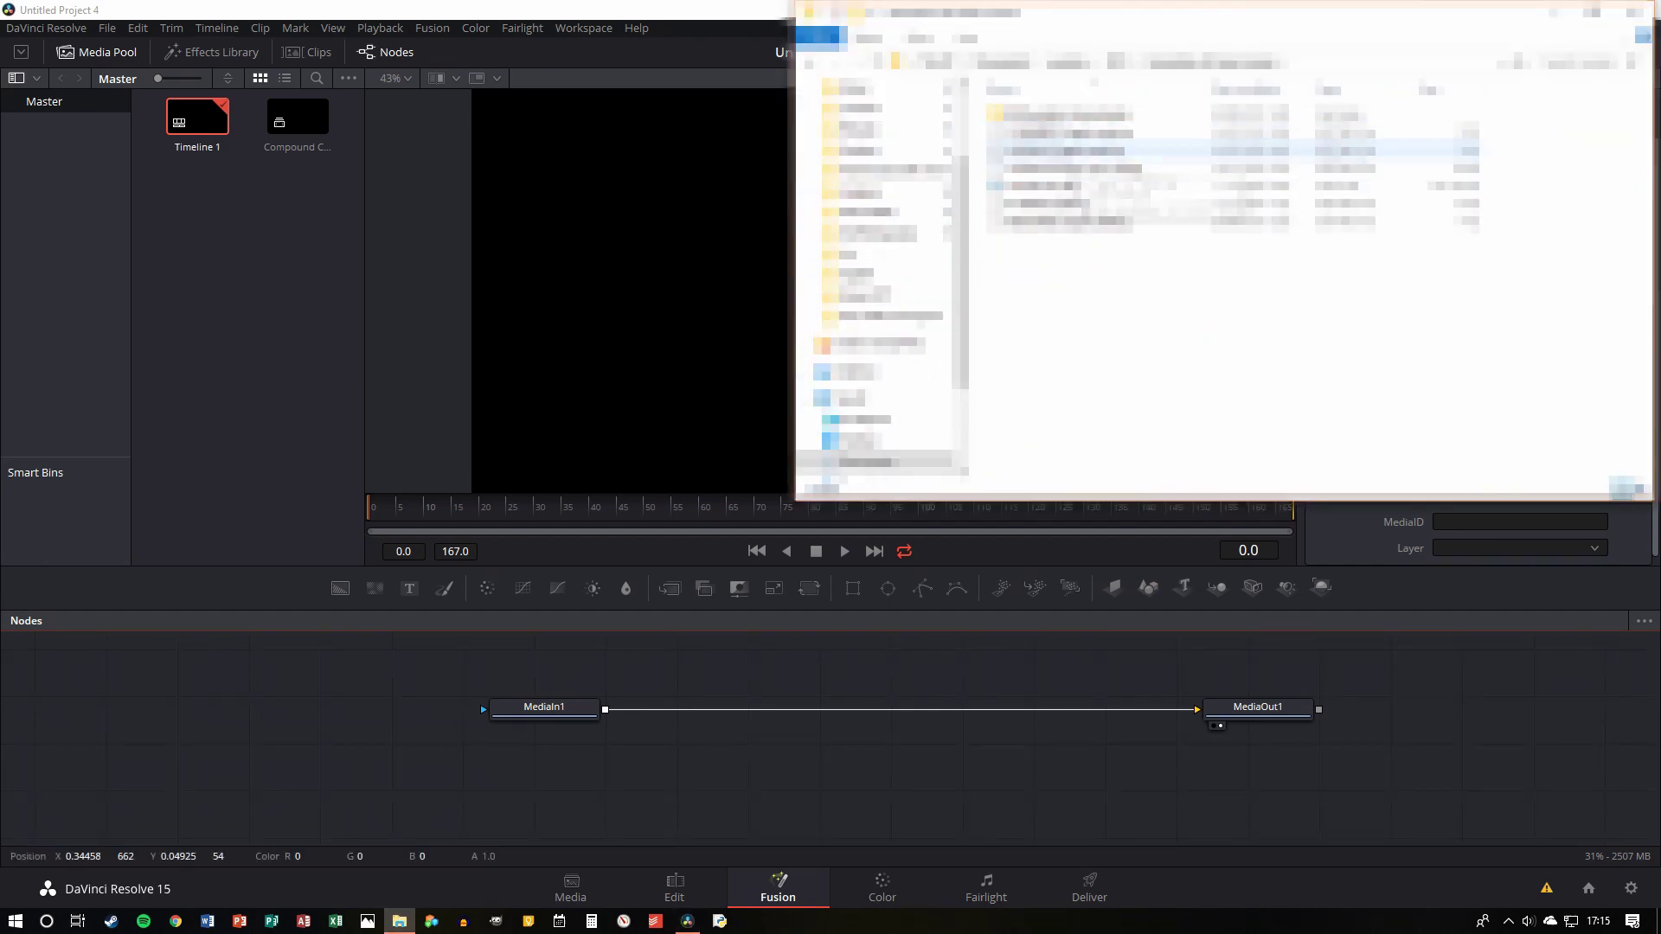
left_click_drag(1057, 150, 250, 753)
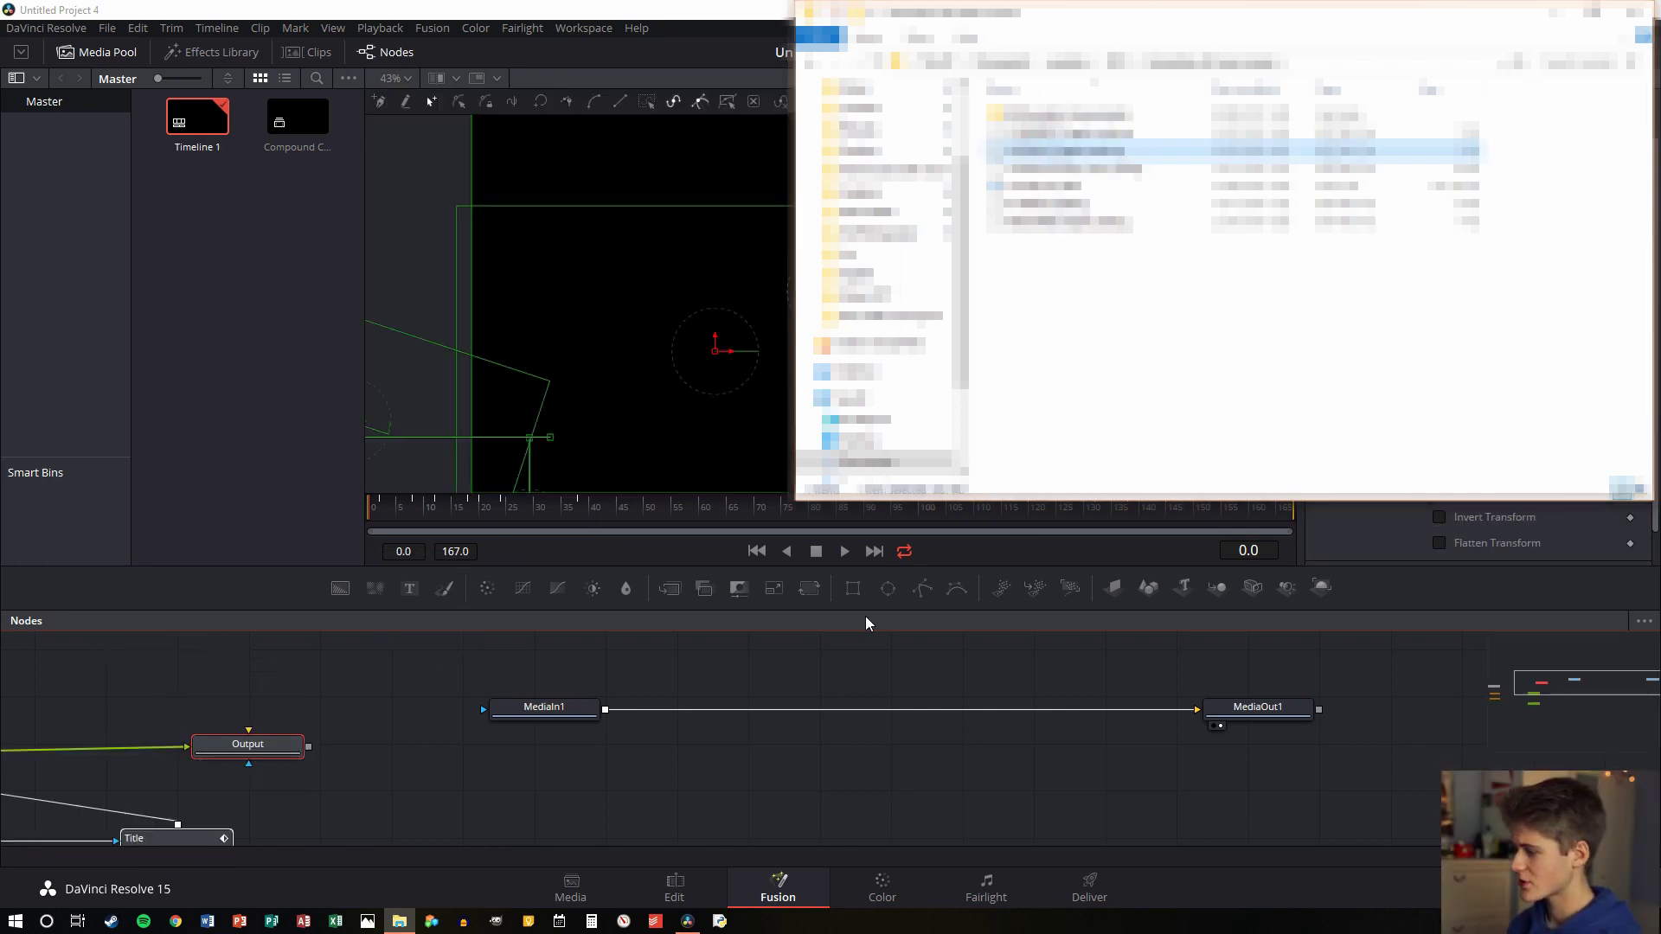
left_click(1555, 11)
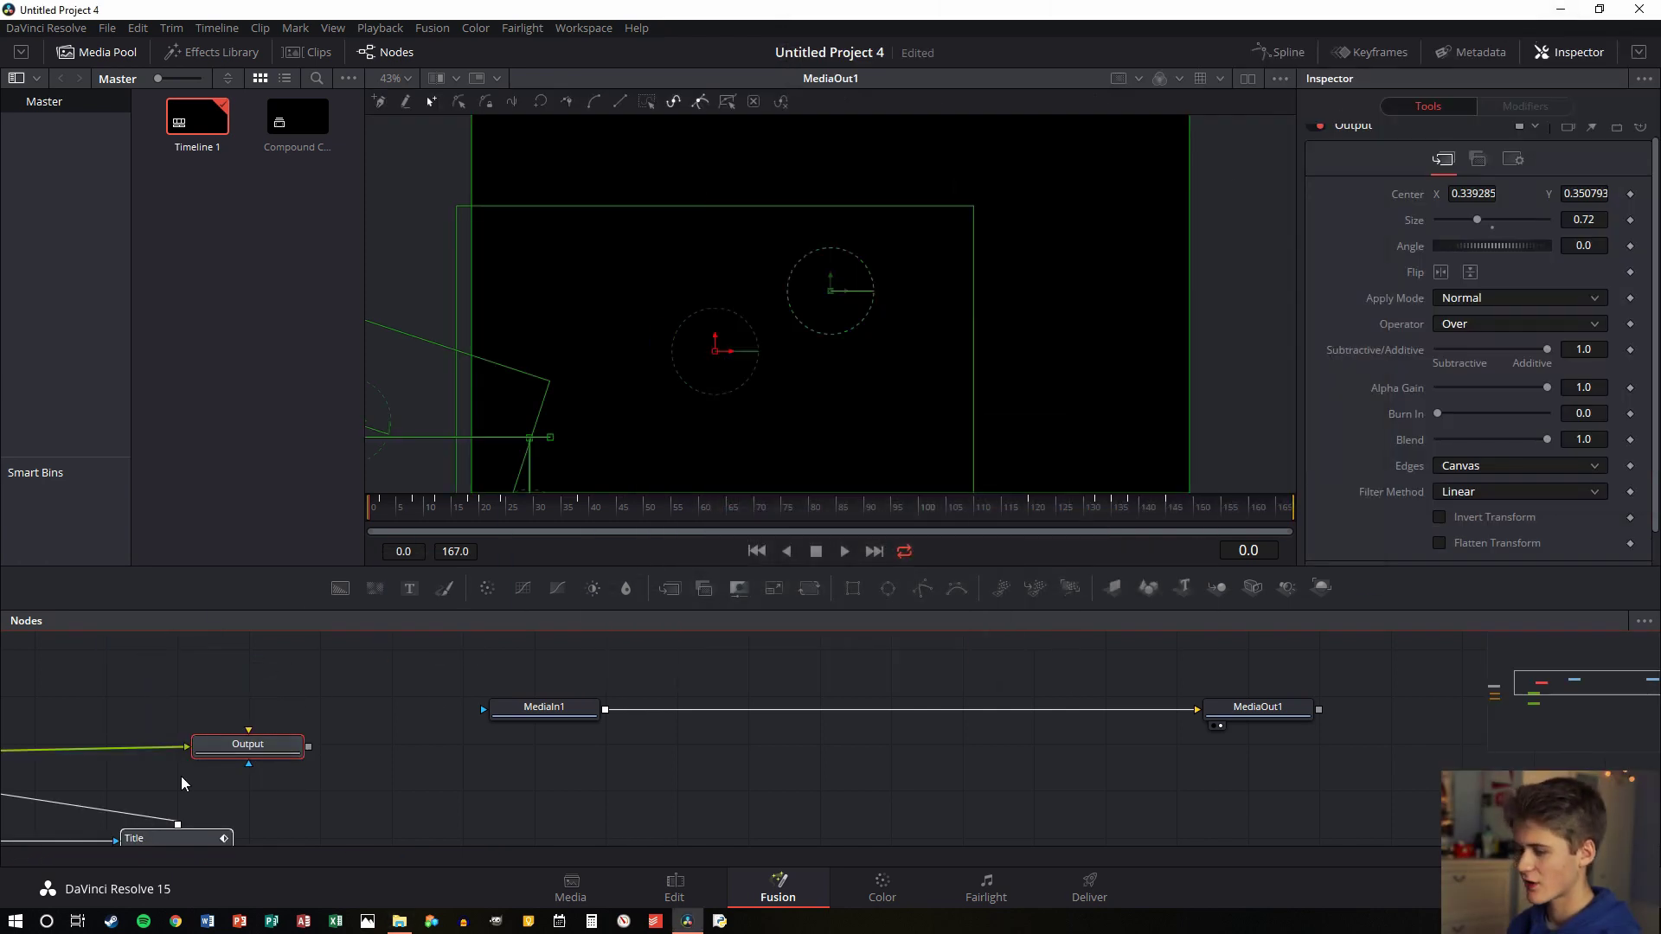
left_click_drag(225, 756, 358, 721)
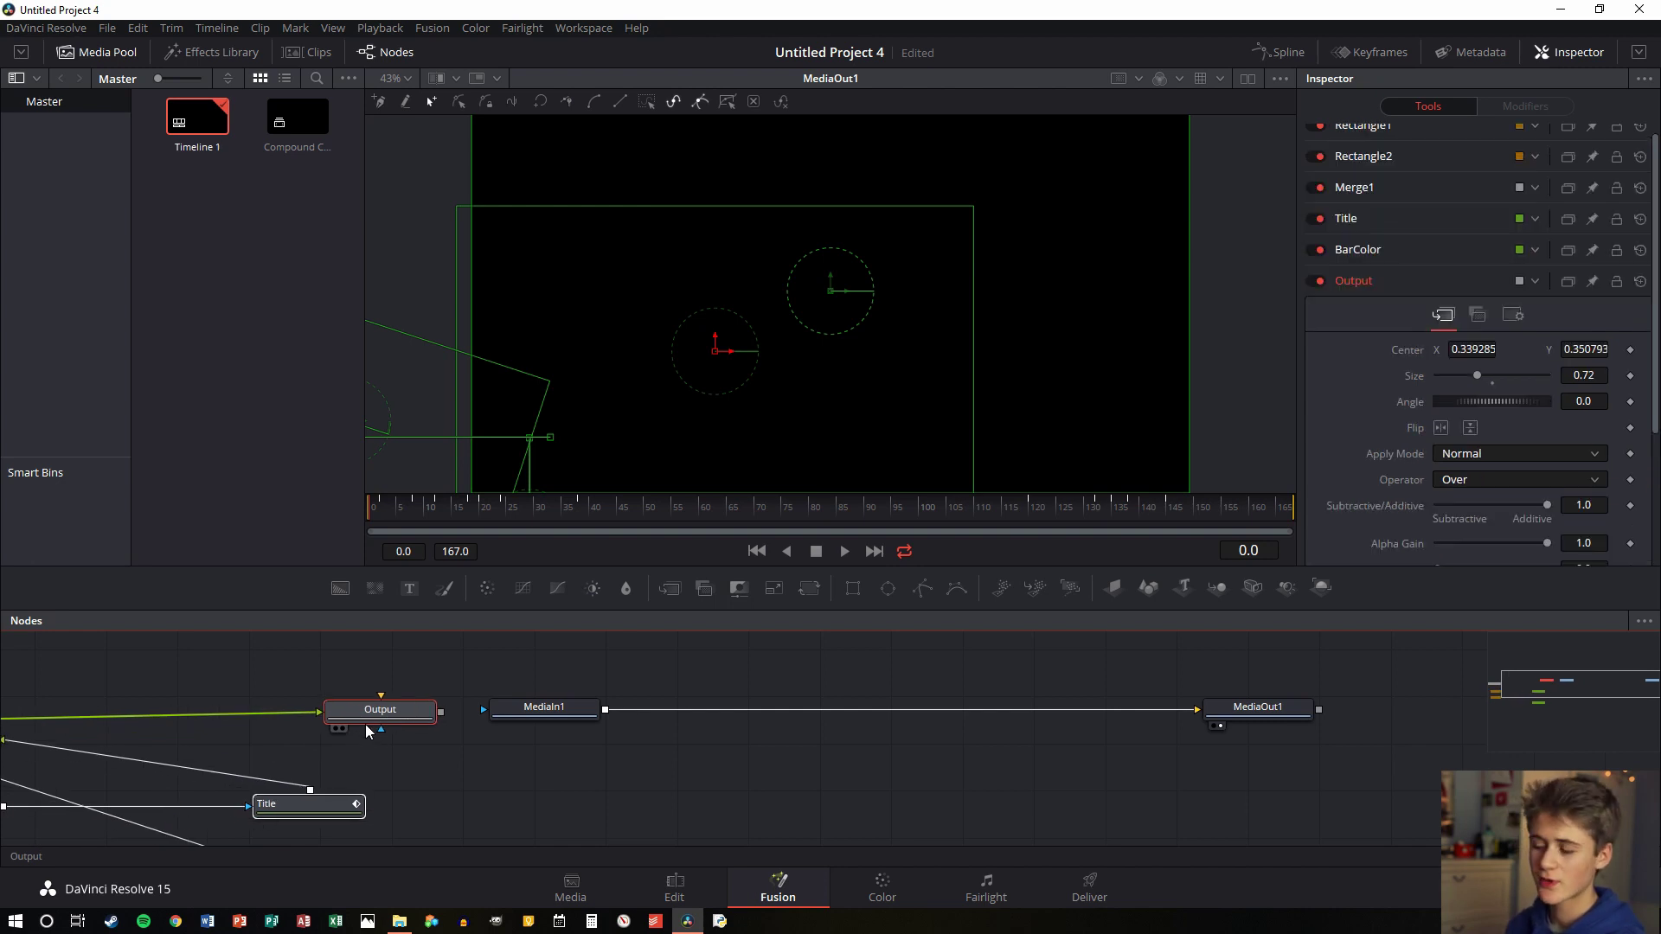
left_click(466, 779)
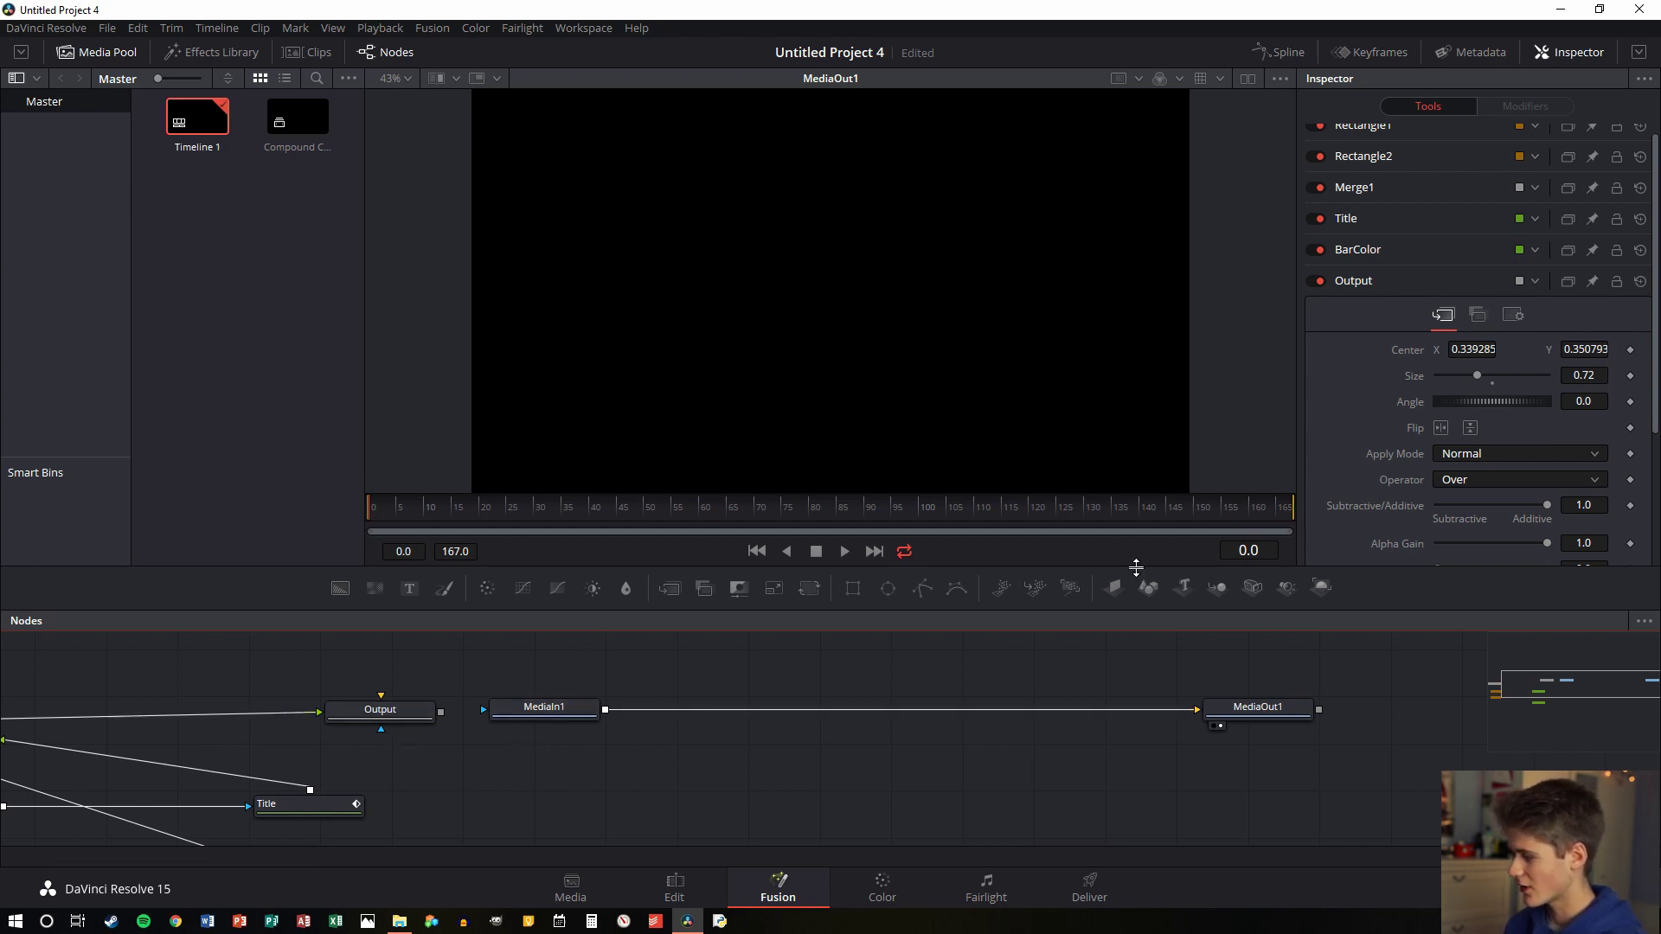
- Enlarge the node graph and arrange MediaIn1, MediaOut1 and the imported intro nodes
left_click_drag(1136, 567, 1108, 393)
mouse_move(1414, 596)
left_mouse_down()
mouse_move(756, 508)
mouse_move(500, 508)
mouse_move(673, 578)
left_mouse_up()
mouse_move(530, 752)
left_mouse_down()
mouse_move(152, 605)
mouse_move(3, 519)
left_mouse_up()
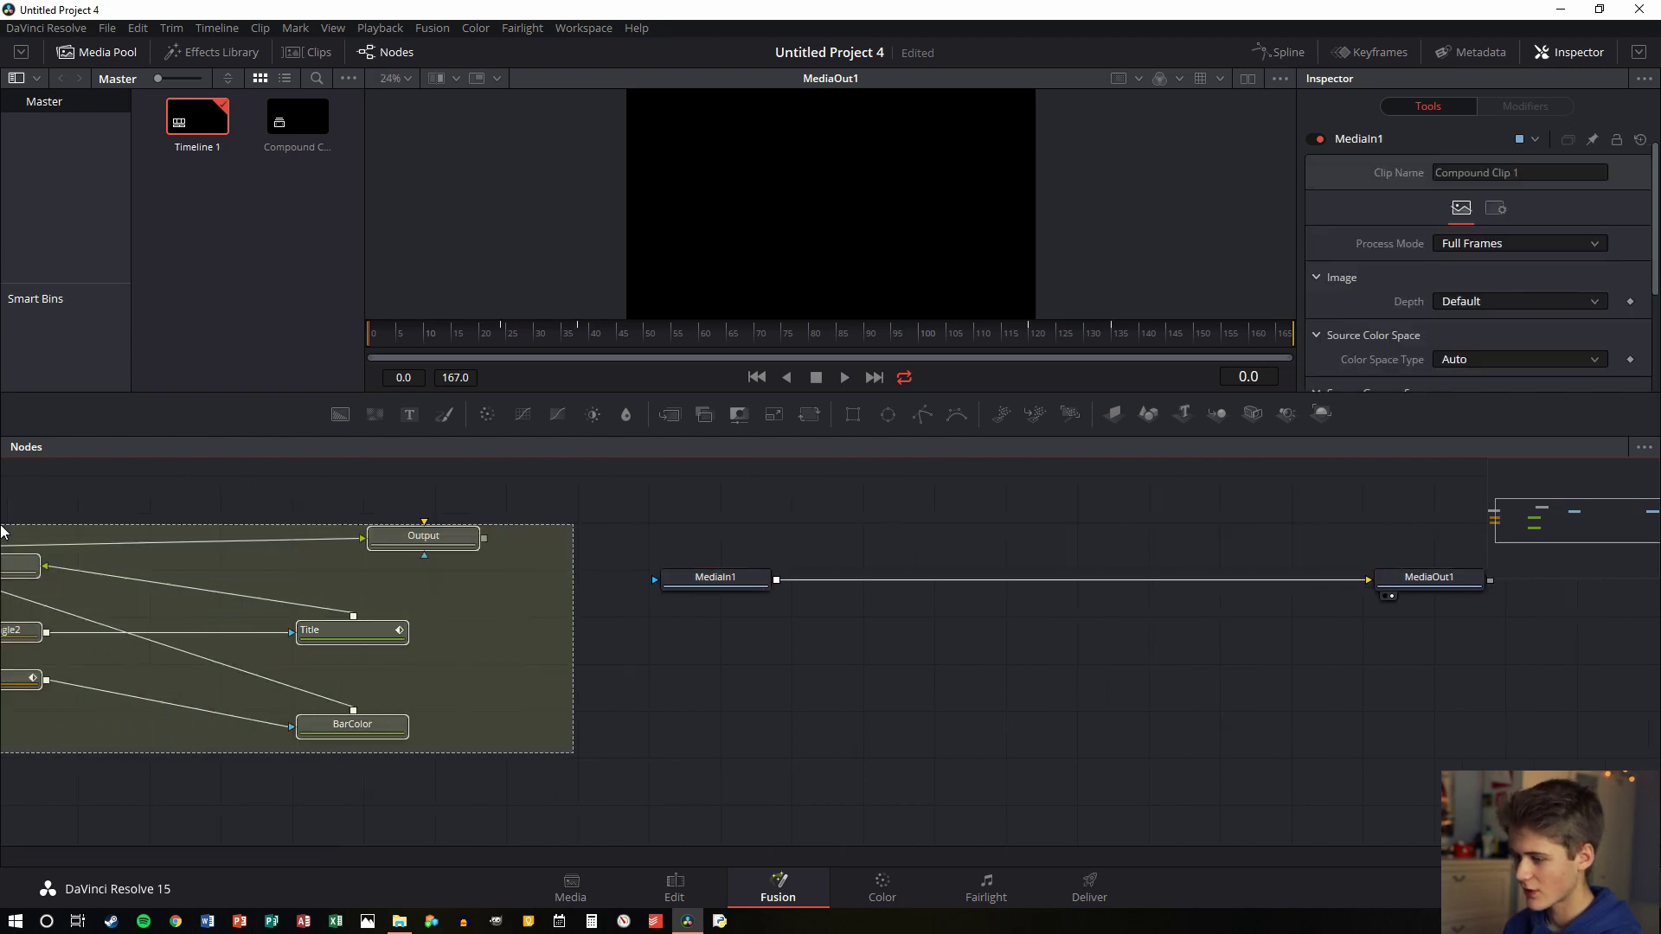
left_click_drag(453, 537, 590, 568)
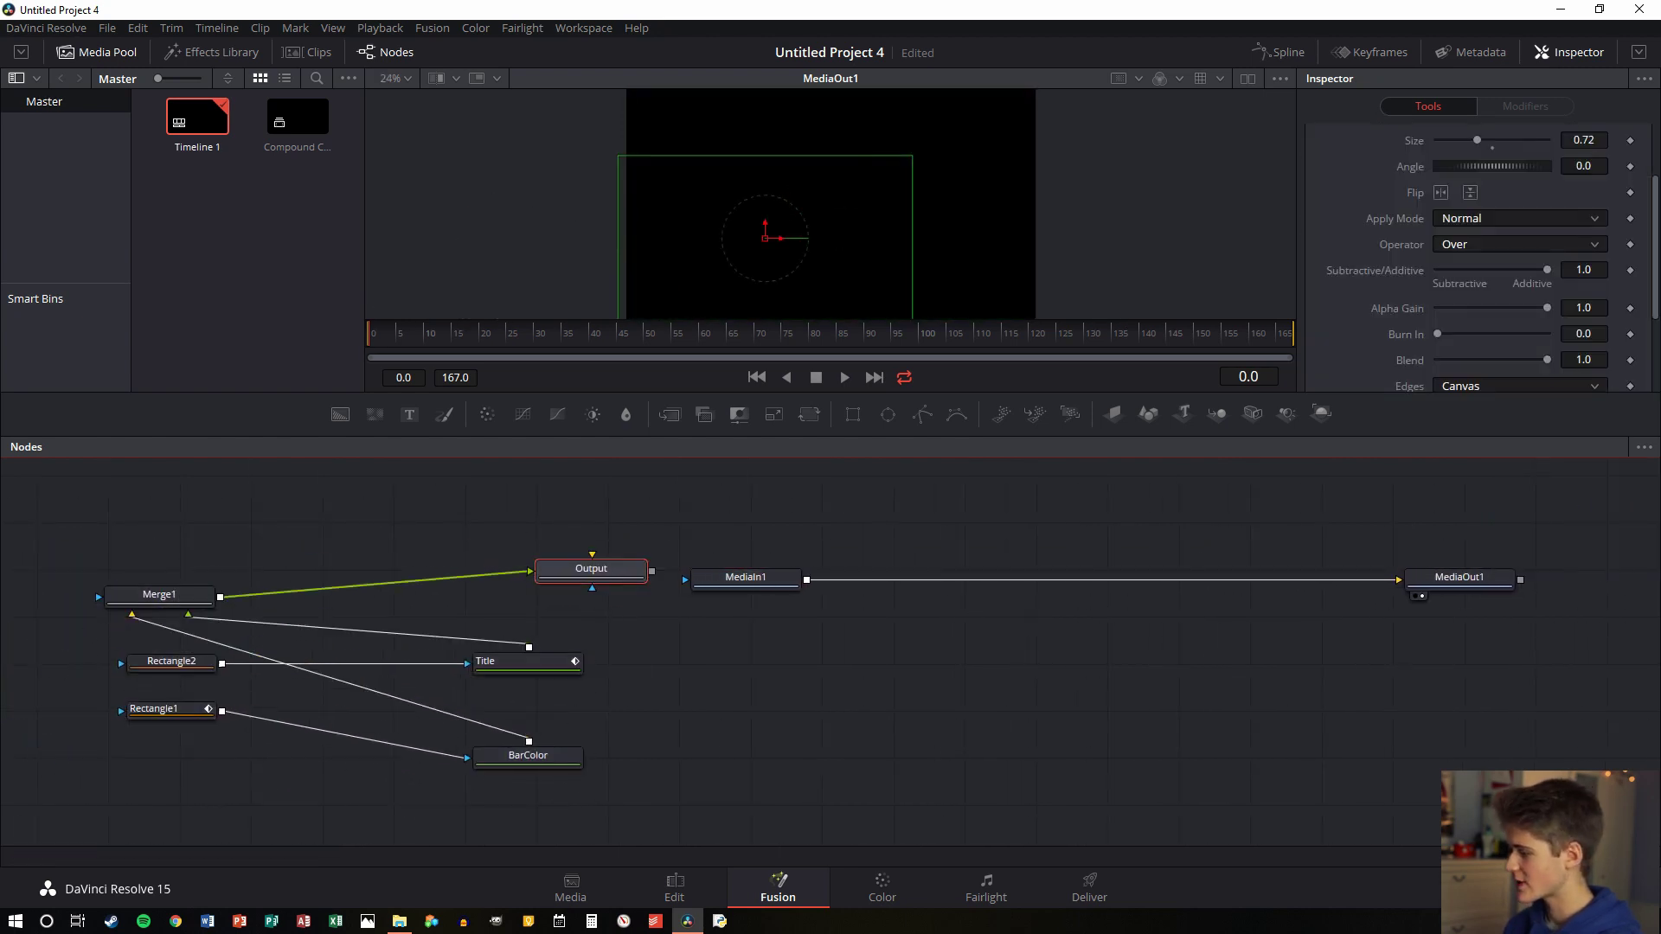
left_click(1384, 589)
mouse_move(1513, 602)
left_mouse_down()
mouse_move(210, 506)
mouse_move(600, 586)
mouse_move(592, 574)
mouse_move(897, 509)
left_mouse_up()
- Wire MediaIn1 into the Output merge feeding MediaOut1 and play back the composite
left_click(408, 513)
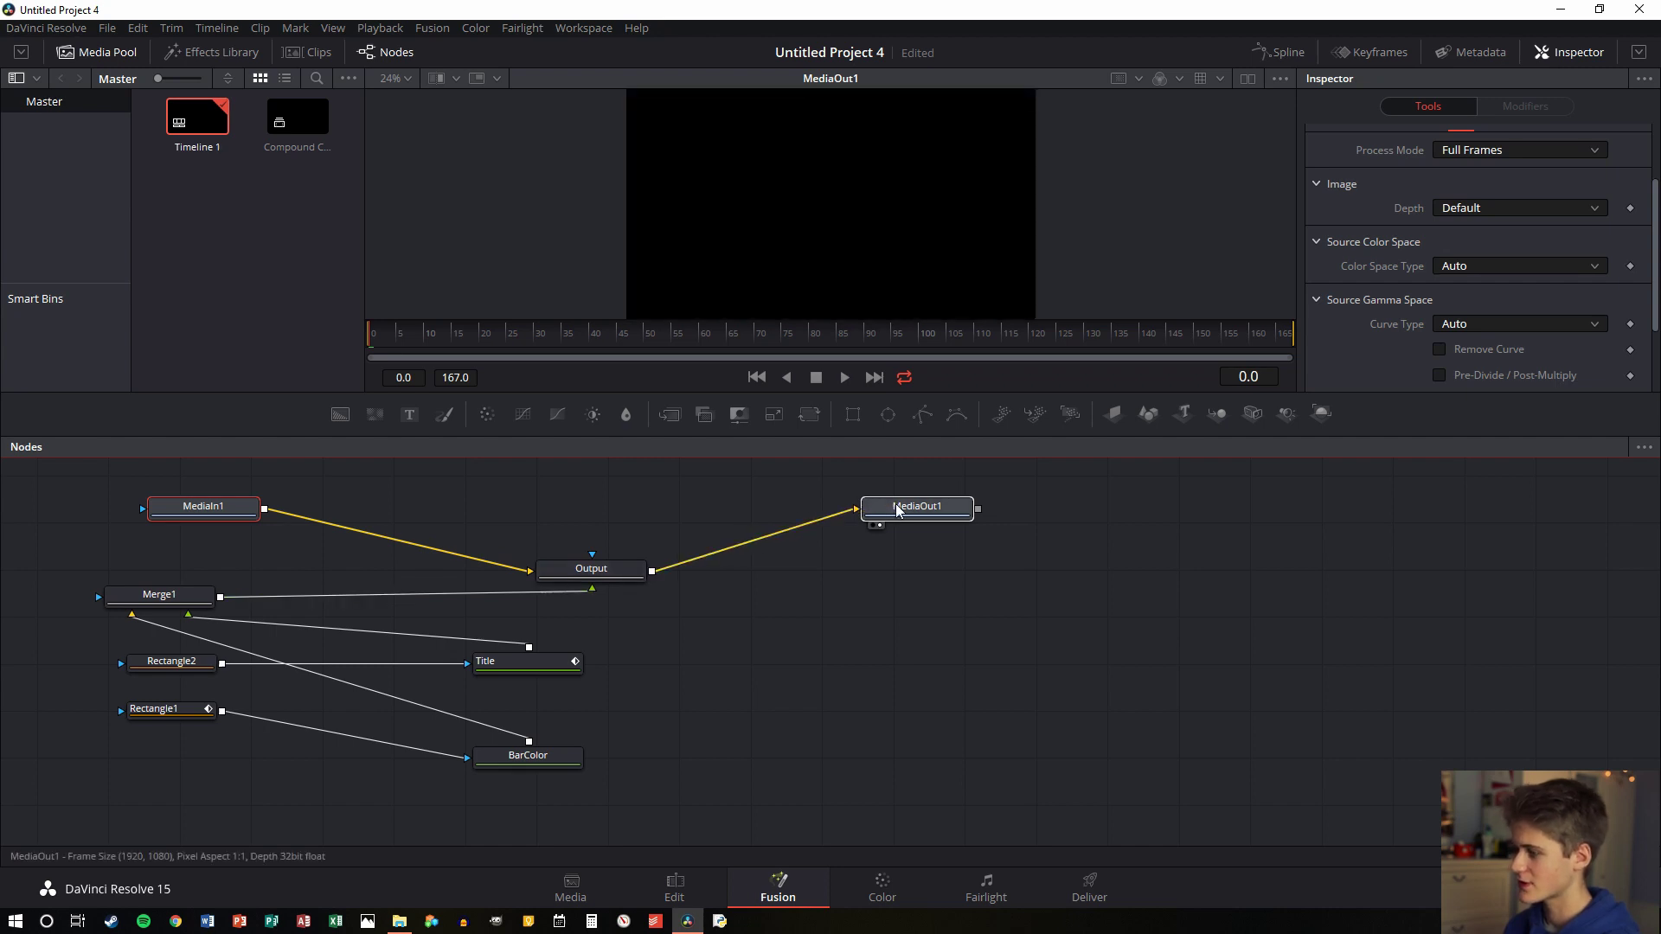
key("space")
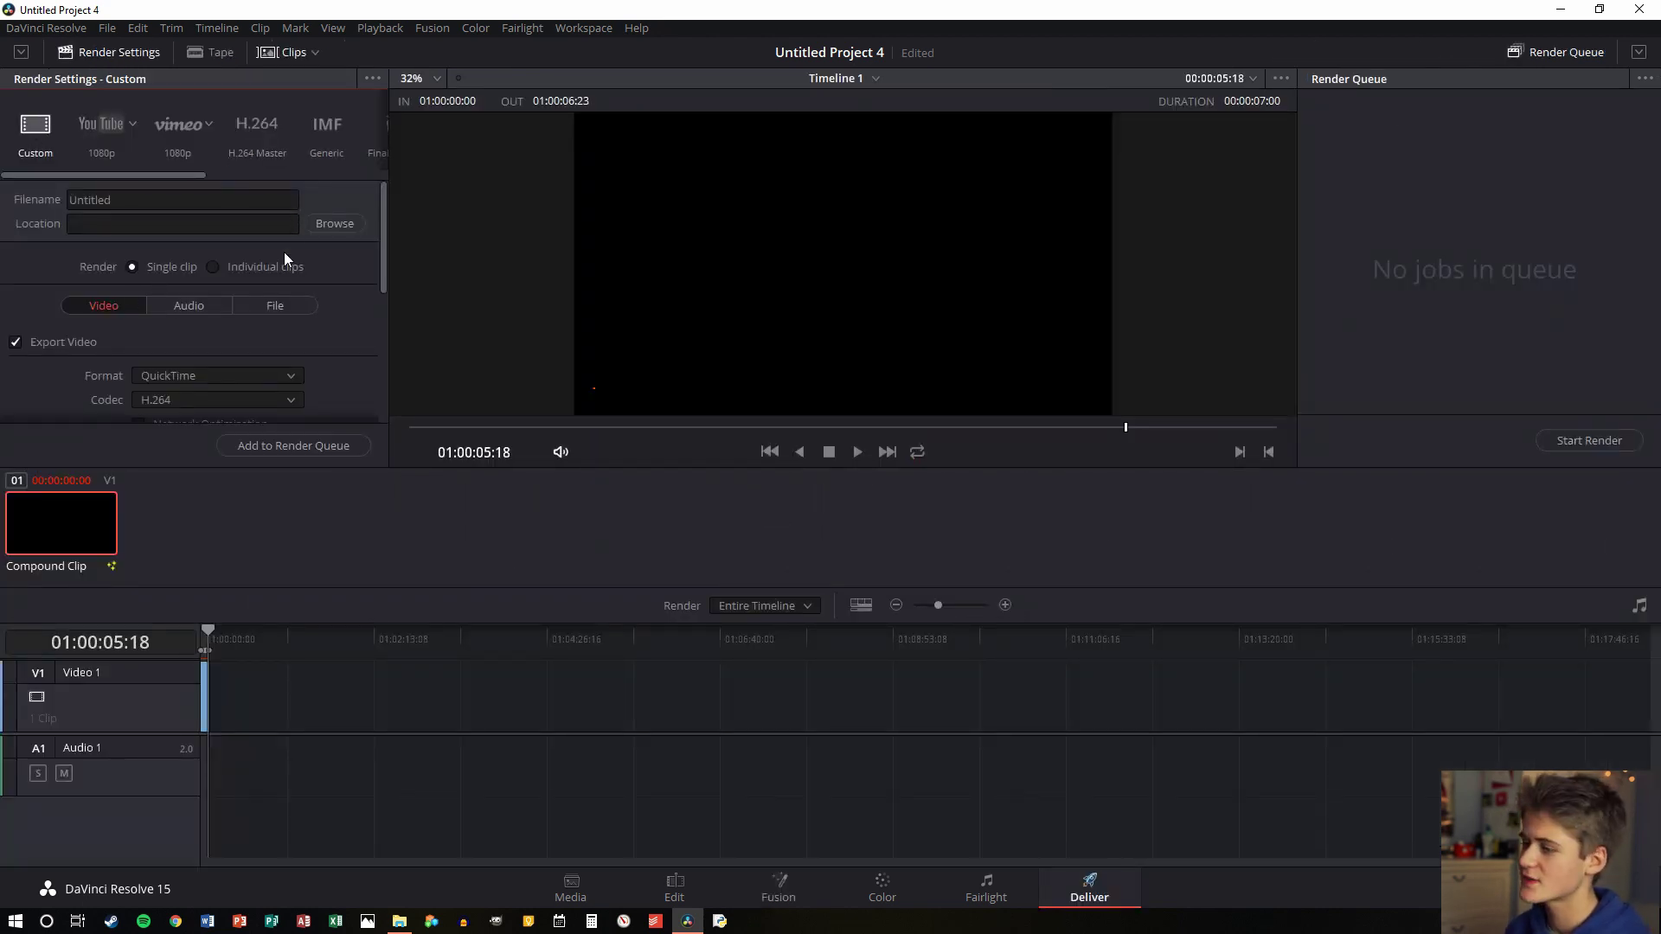
scroll(285, 253, "down", 2)
- Choose DNxHR as the QuickTime render codec and expand the Advanced and Subtitle settings
left_click(184, 348)
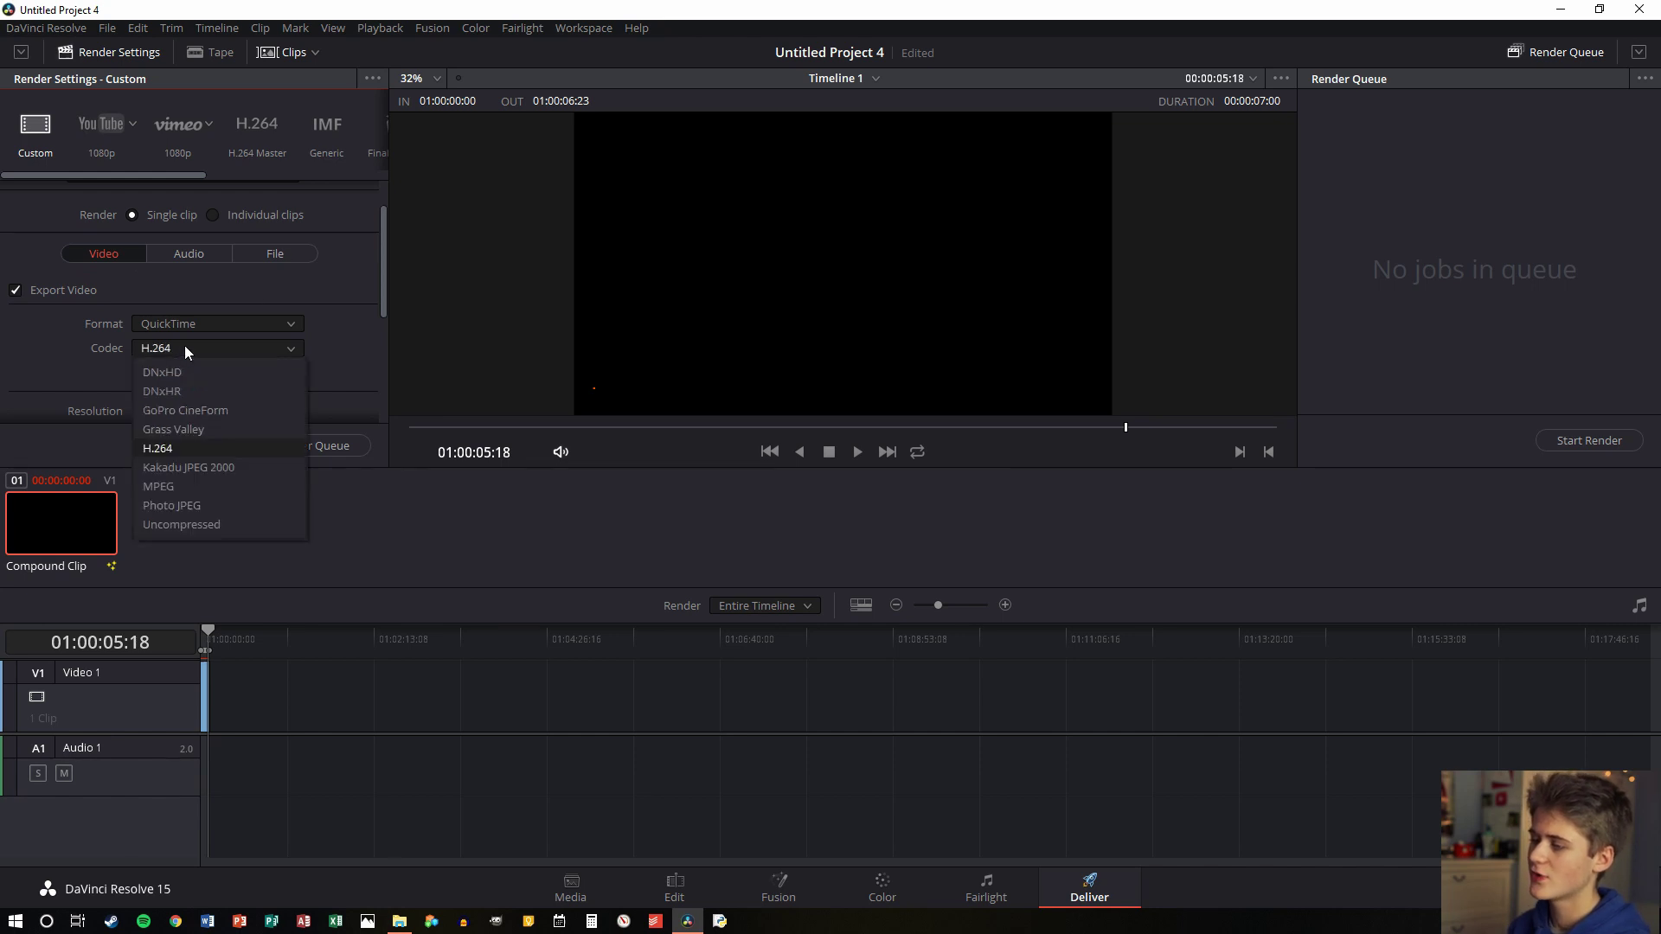
left_click(181, 390)
scroll(308, 336, "down", 3)
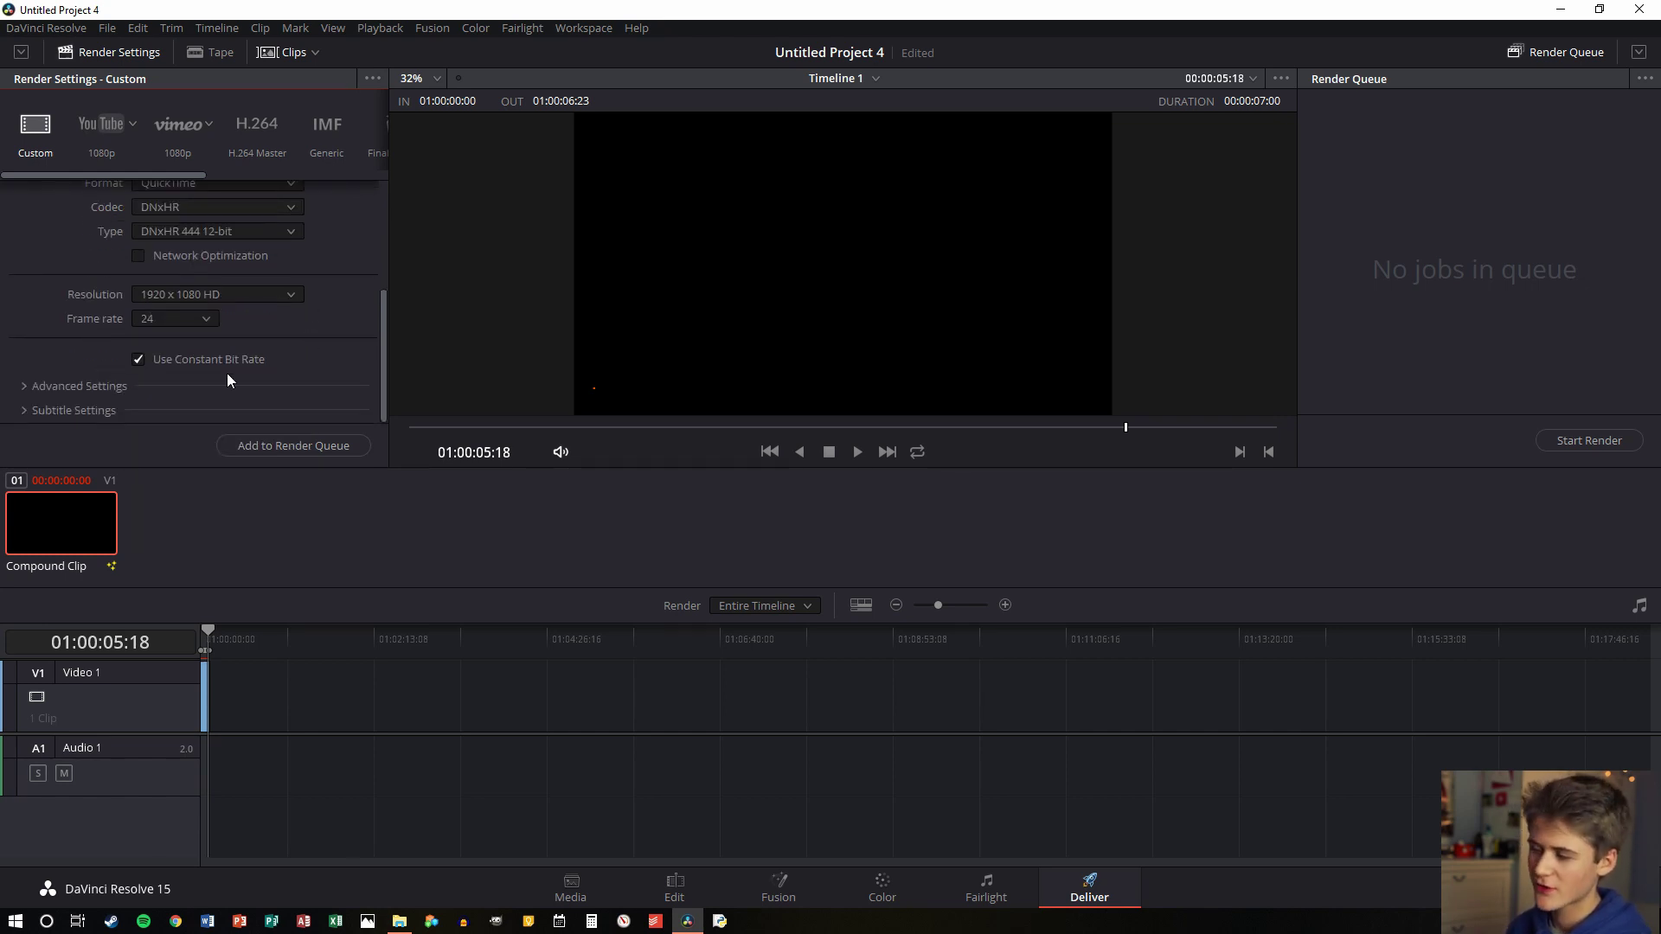
left_click(25, 386)
scroll(85, 338, "down", 2)
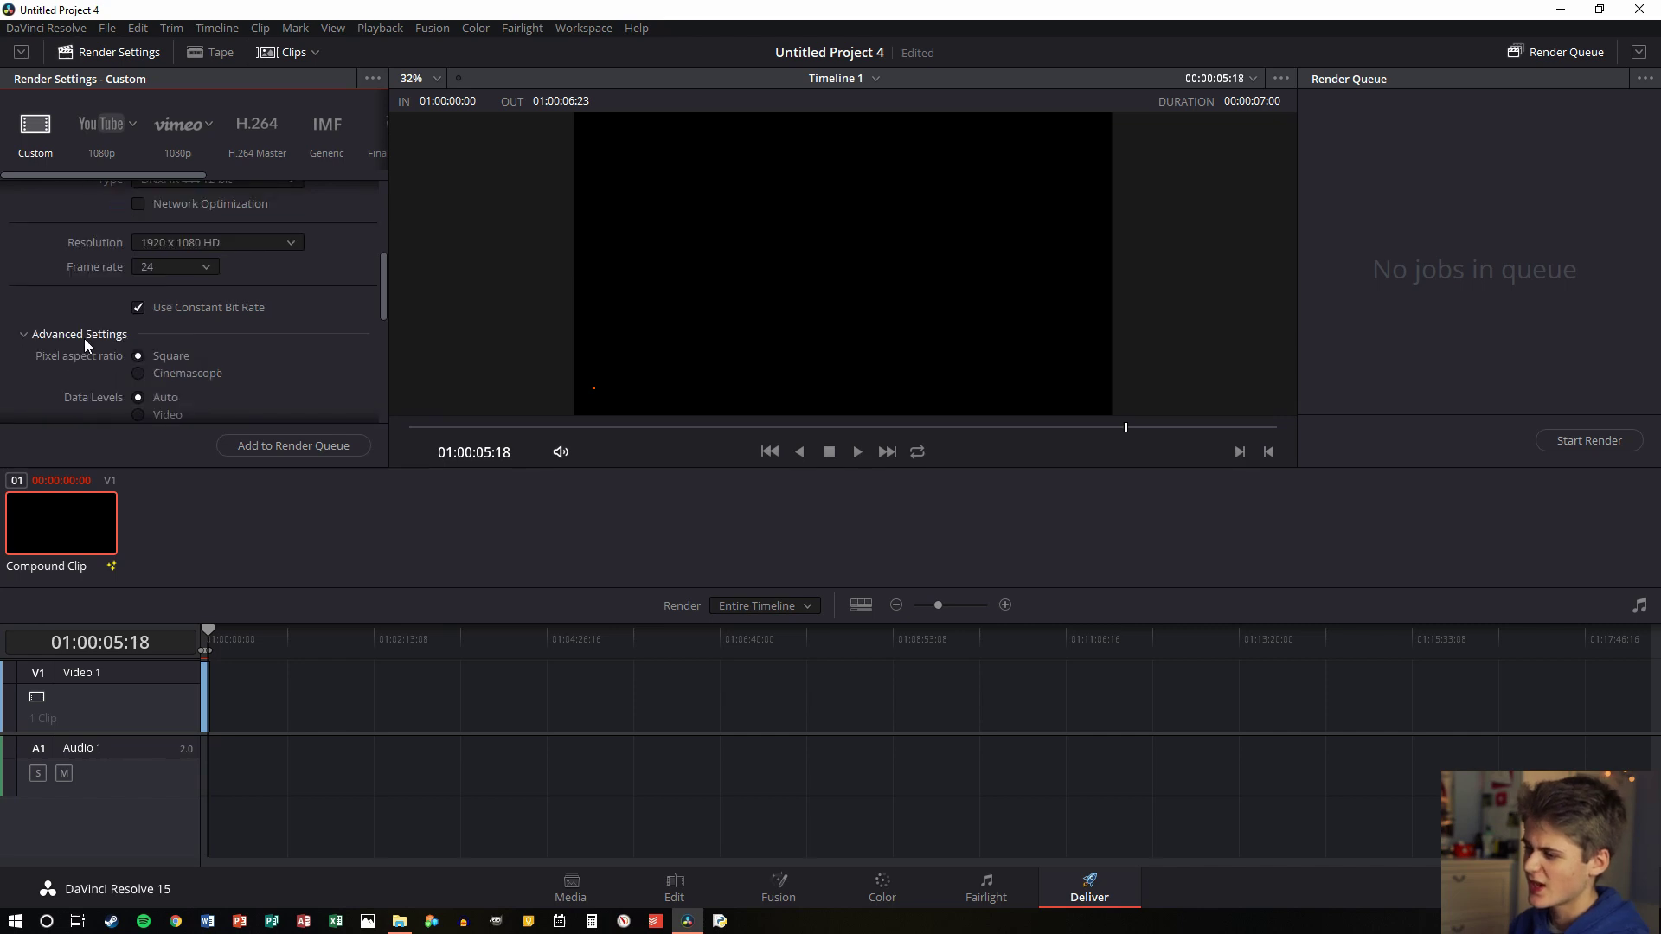
scroll(107, 305, "down", 1)
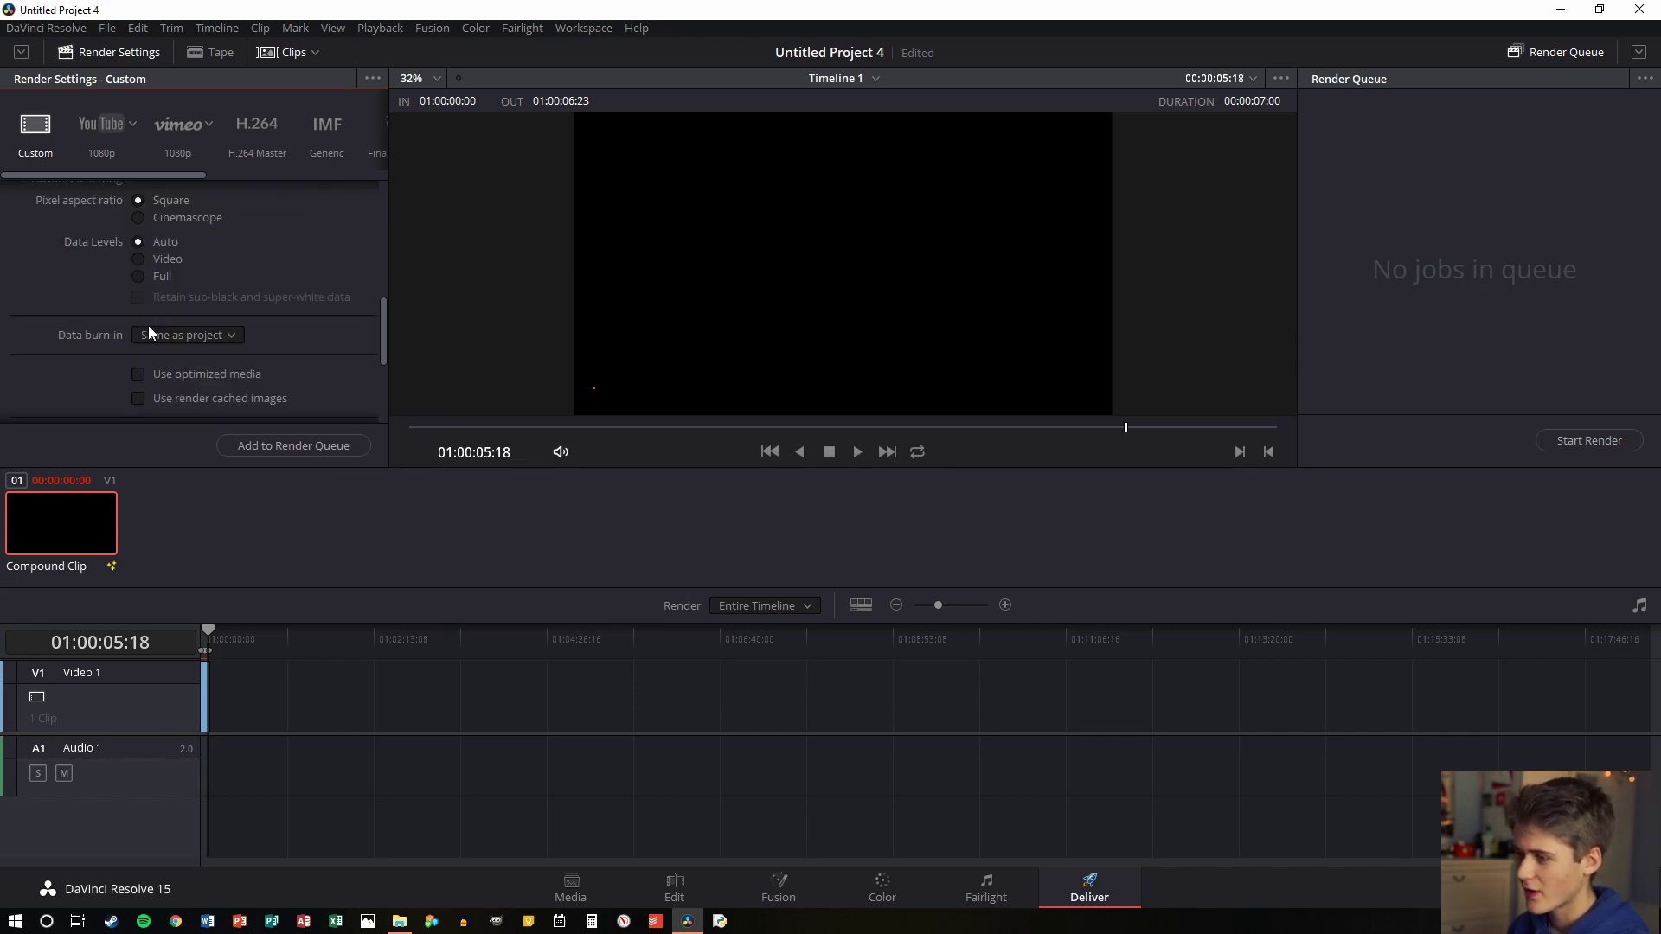
scroll(149, 326, "down", 2)
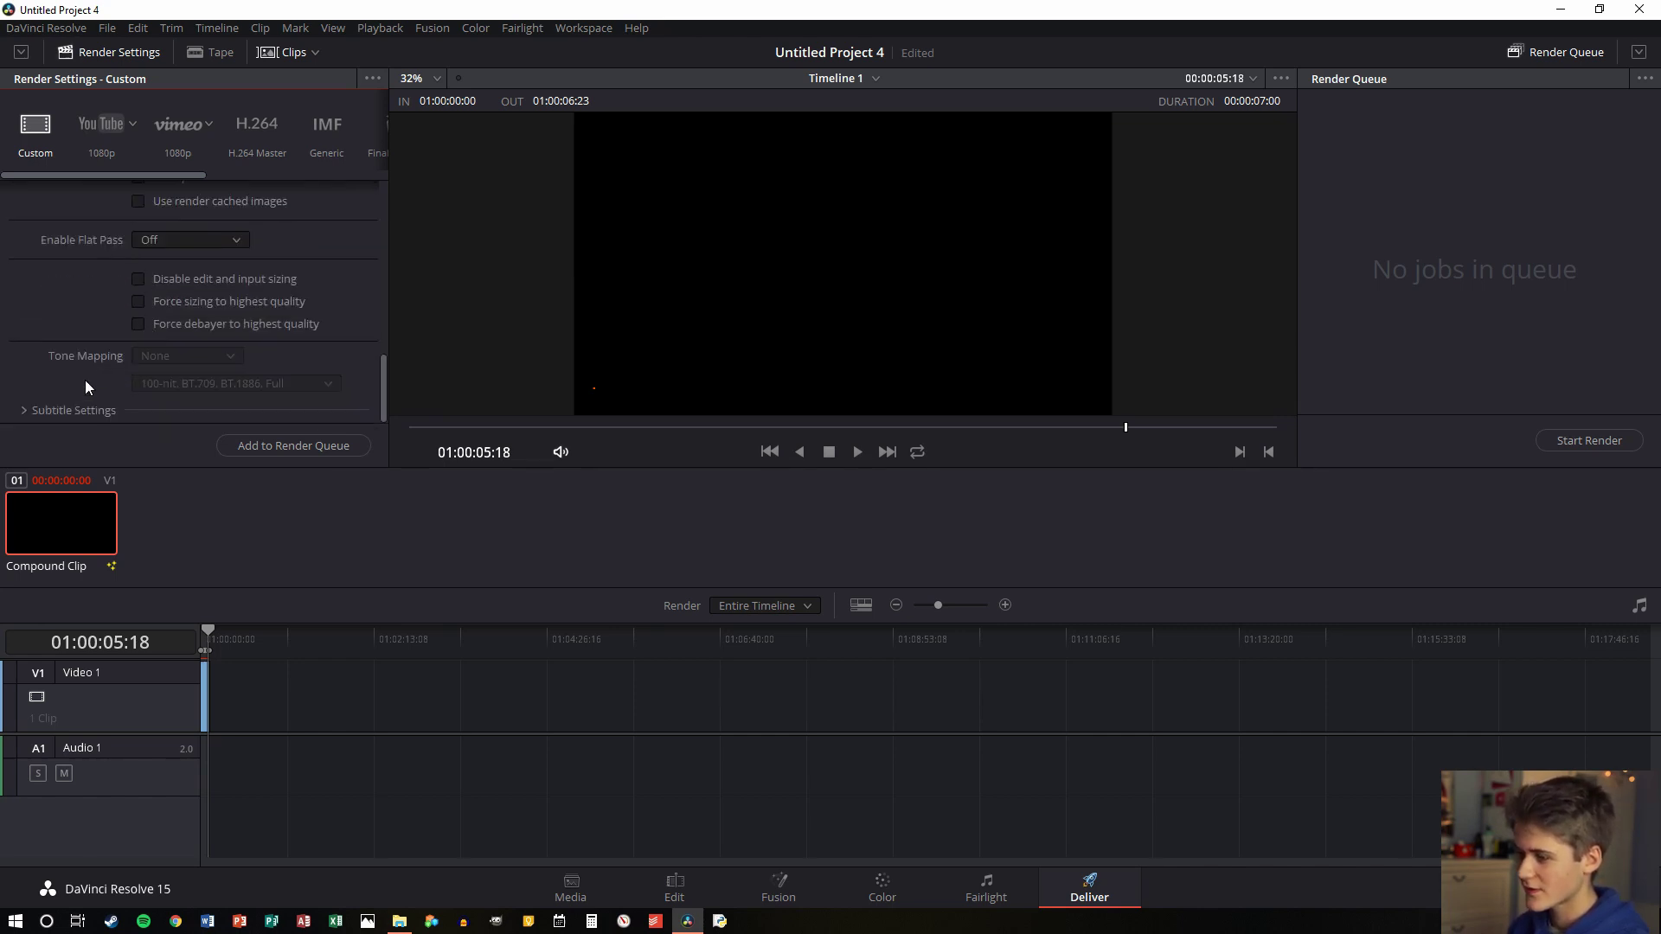
left_click(21, 411)
scroll(103, 352, "down", 2)
scroll(105, 352, "up", 10)
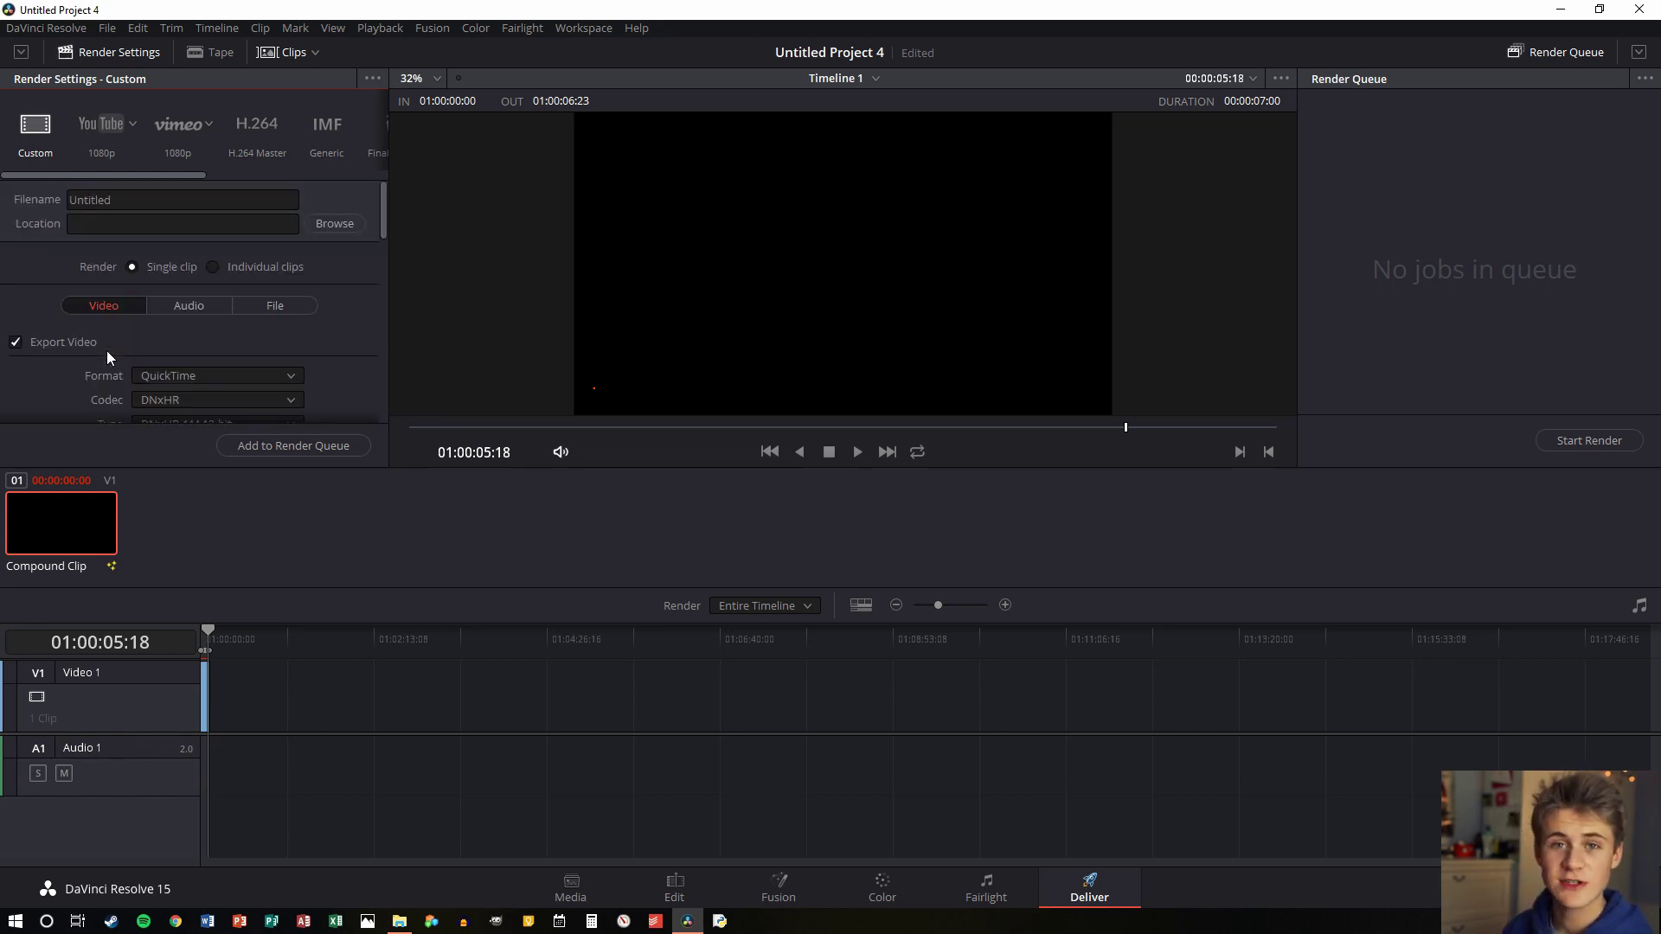
- Render as Individual clips with Export Alpha enabled, Premultiplied
left_click(213, 267)
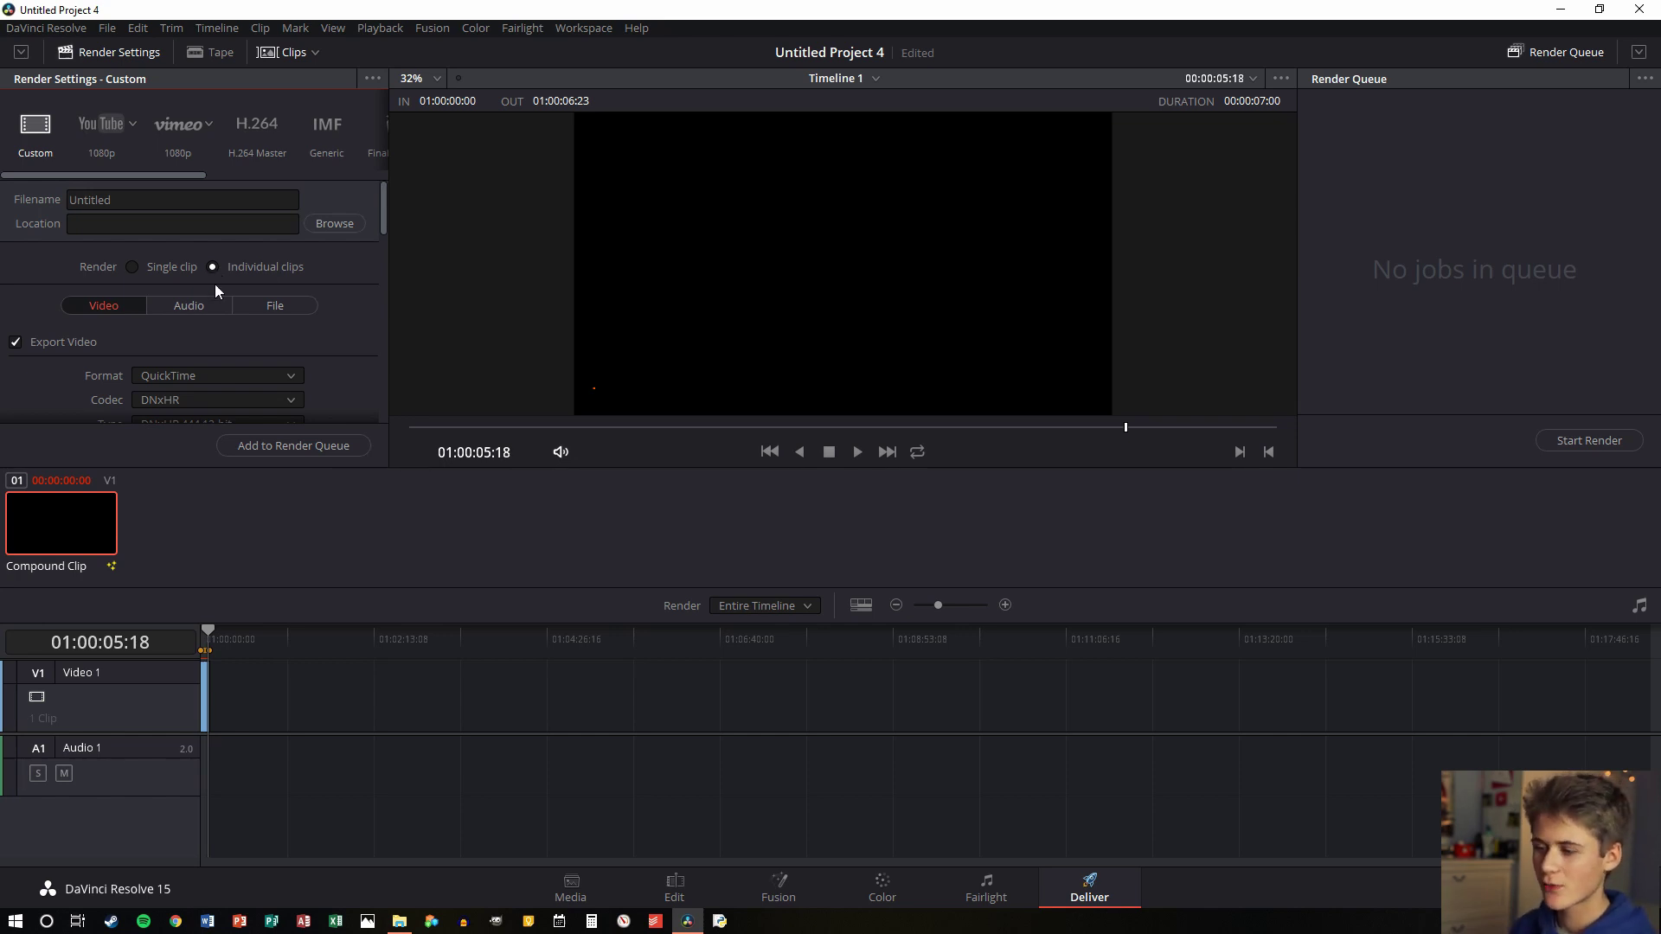
scroll(222, 322, "down", 2)
scroll(222, 323, "down", 3)
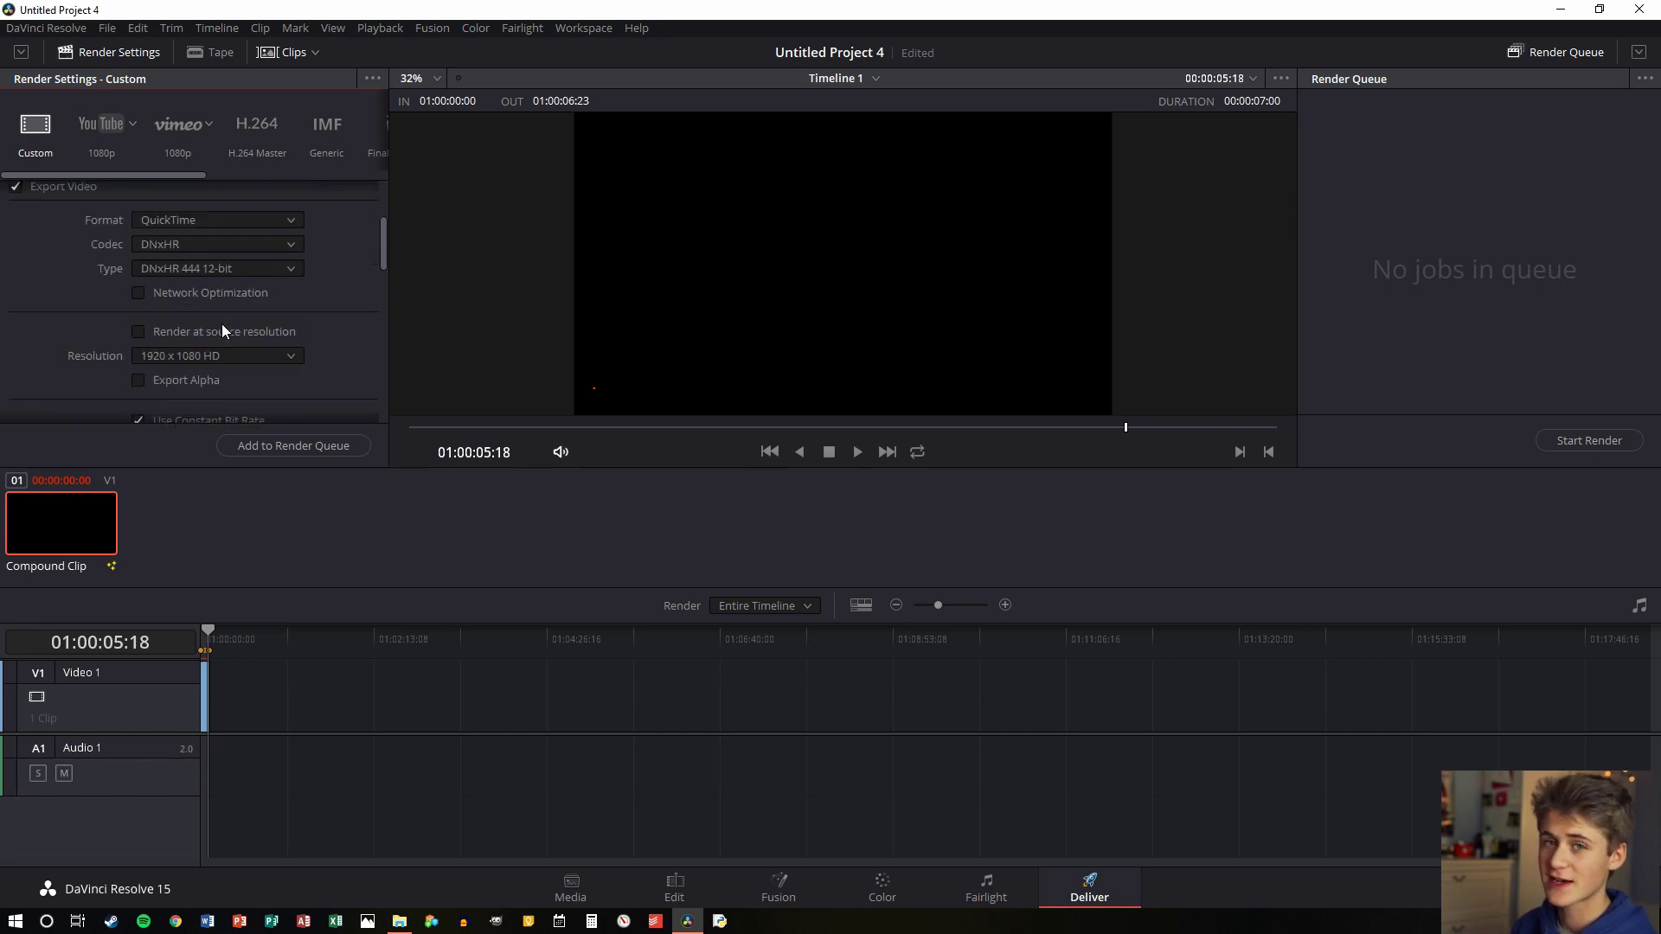
scroll(186, 281, "up", 1)
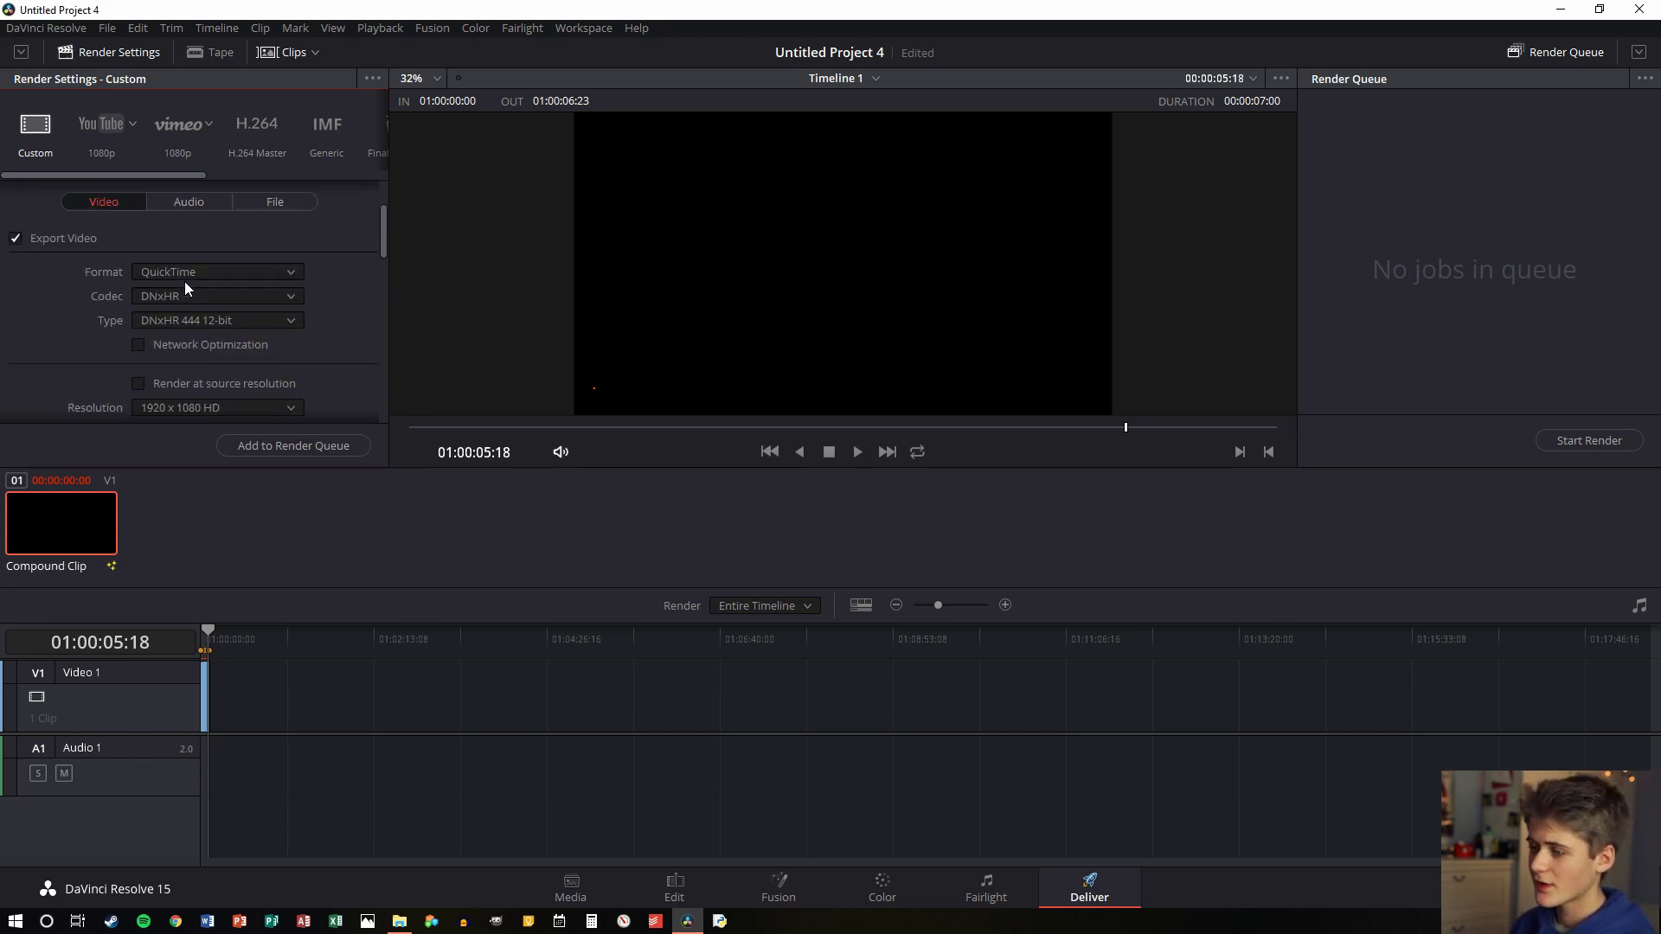
scroll(169, 331, "down", 1)
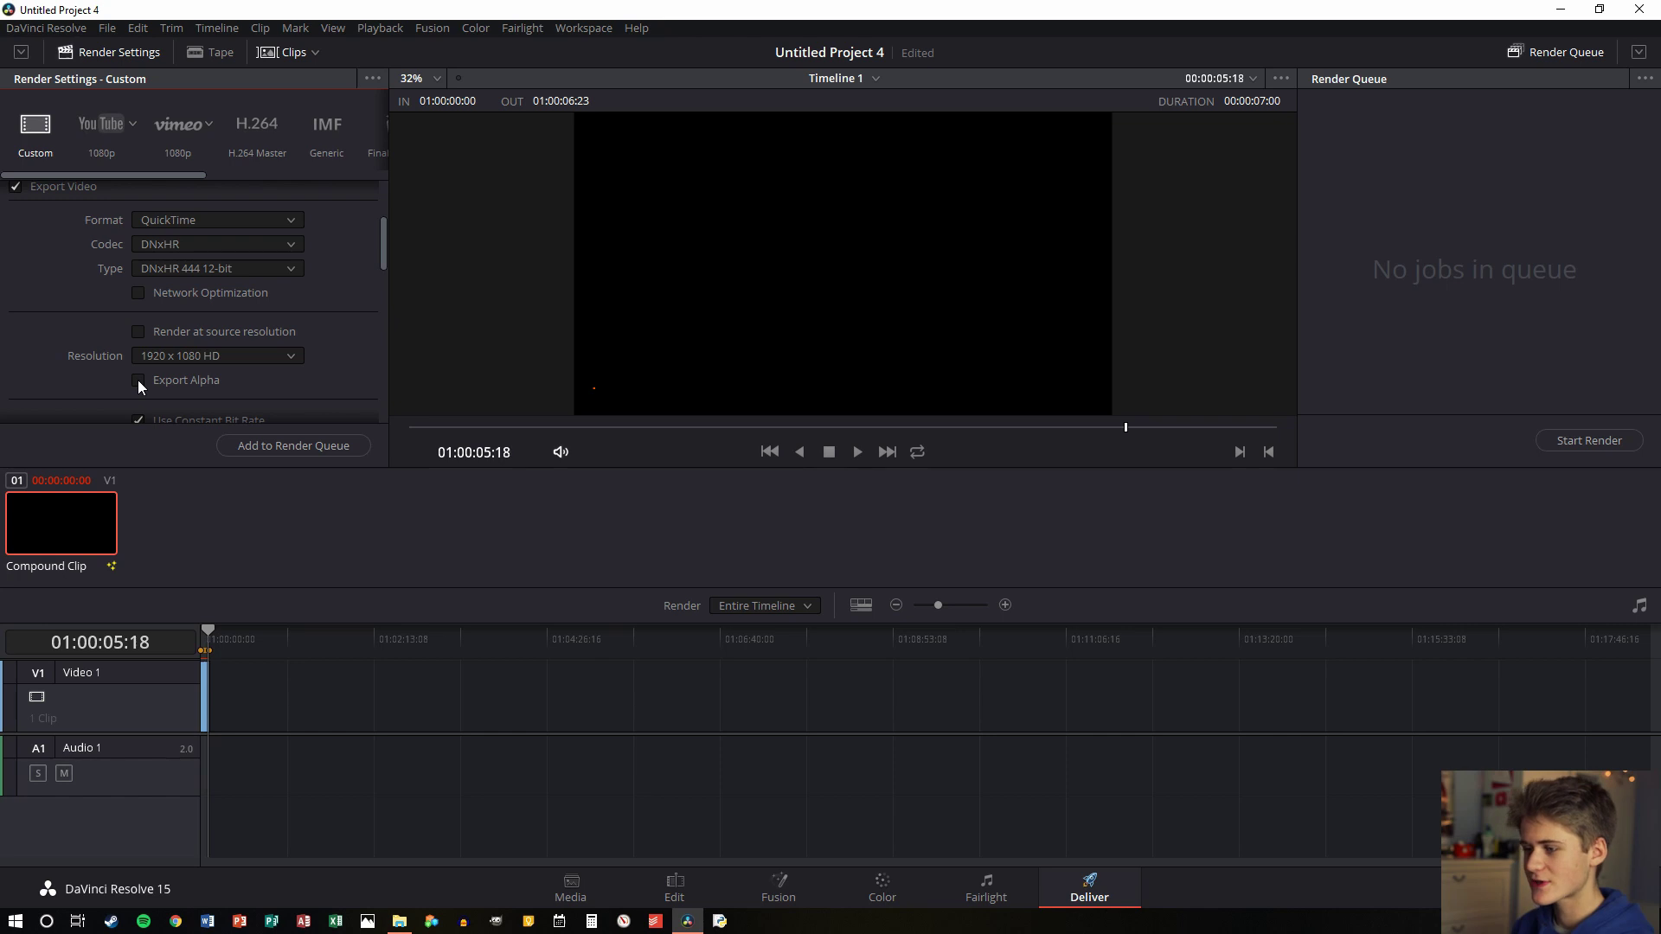
left_click(137, 381)
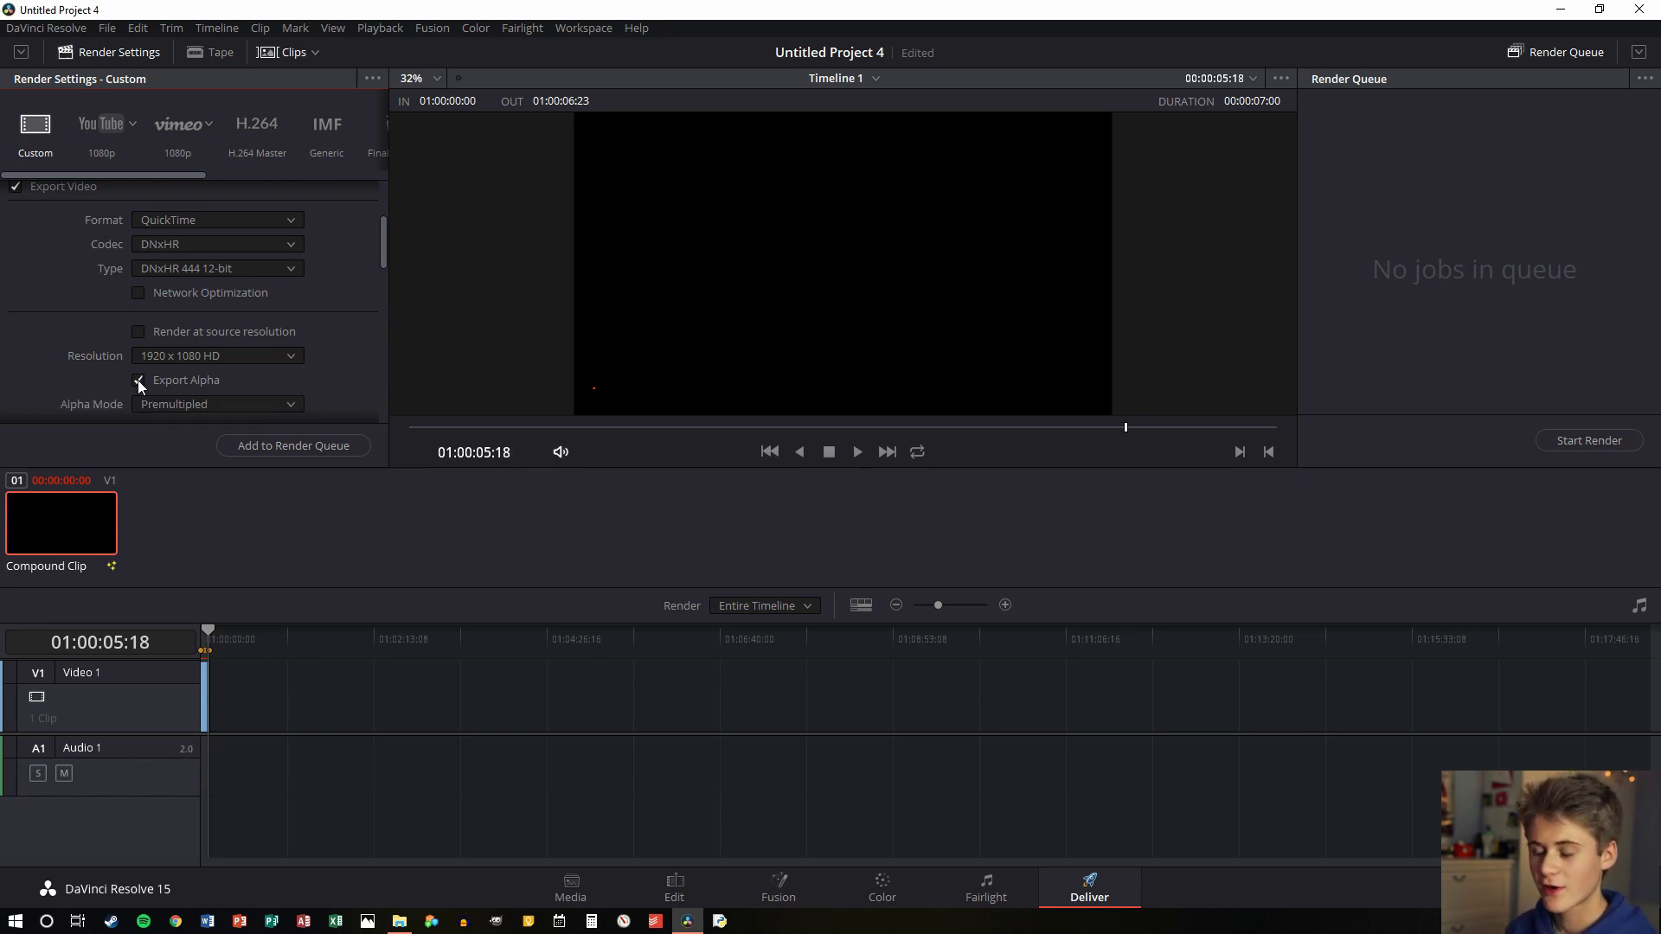
scroll(138, 380, "up", 3)
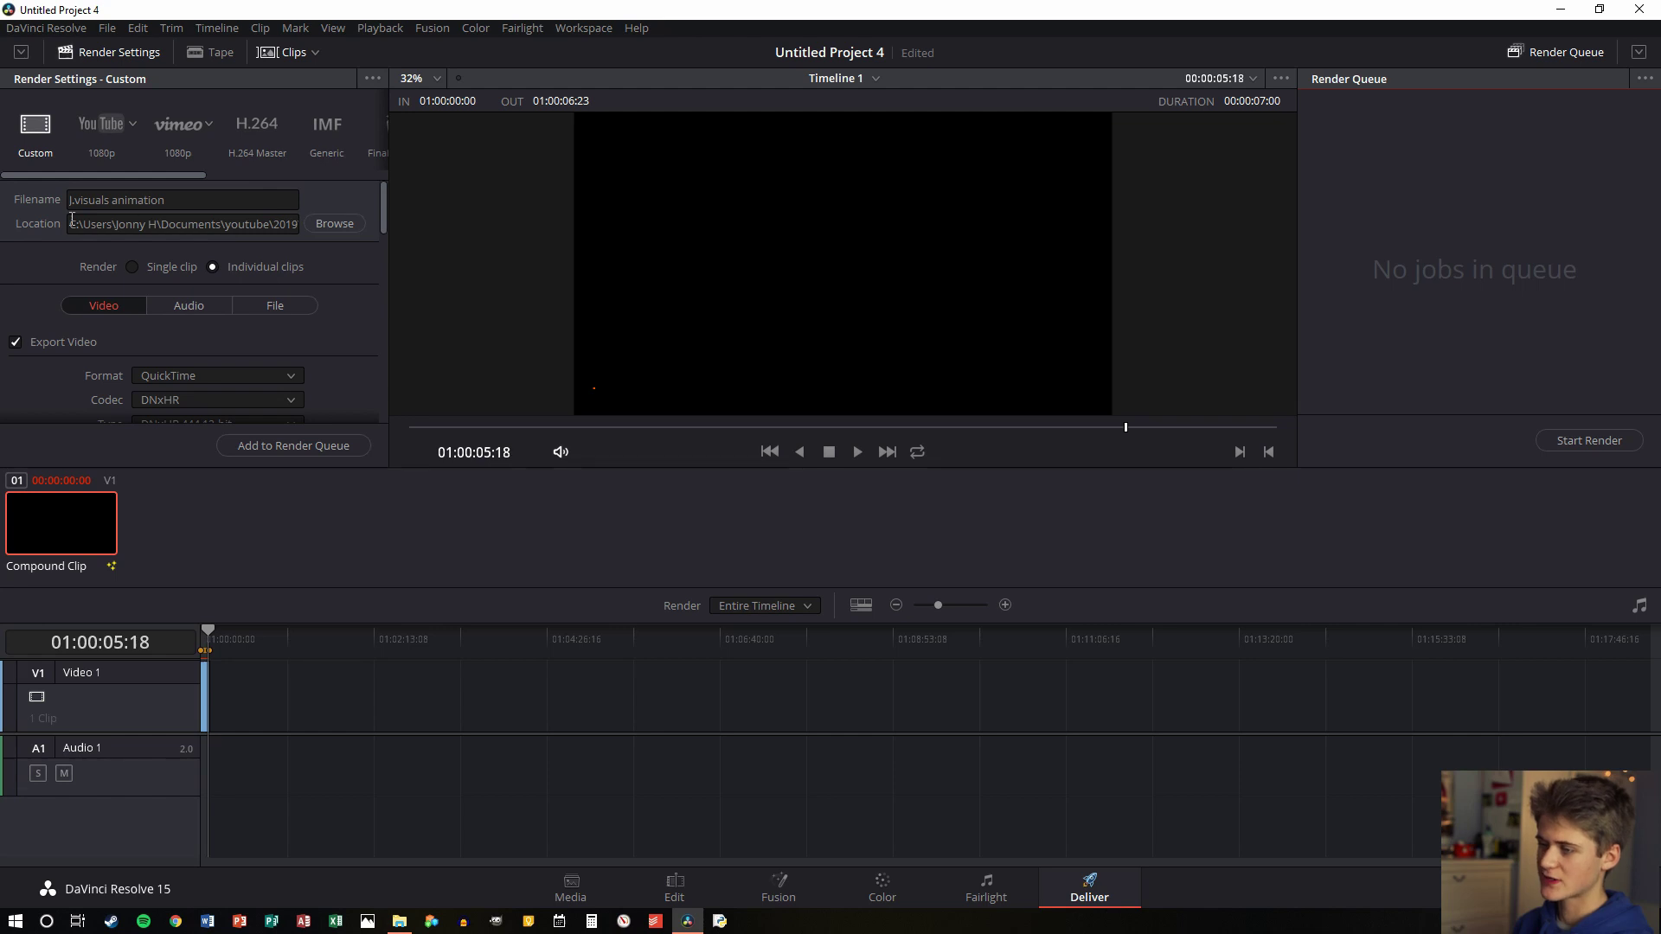
- Check the Animations & Green screens output path, queue the J.visuals animation job and start rendering
left_click_drag(70, 220, 374, 250)
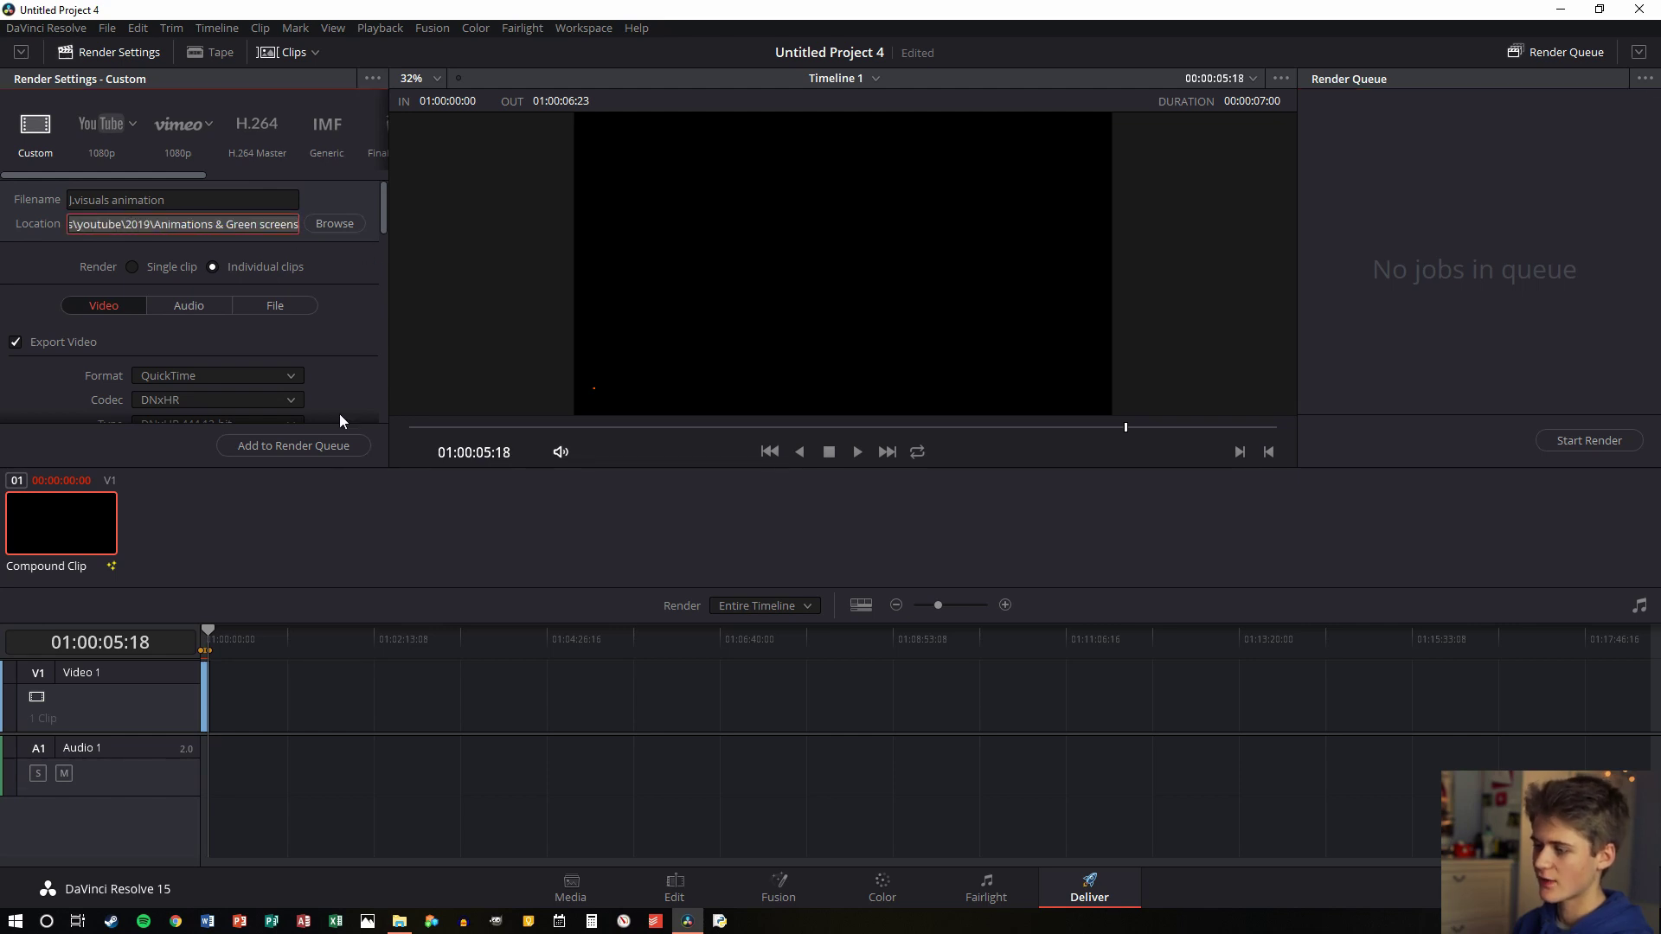
left_click(321, 446)
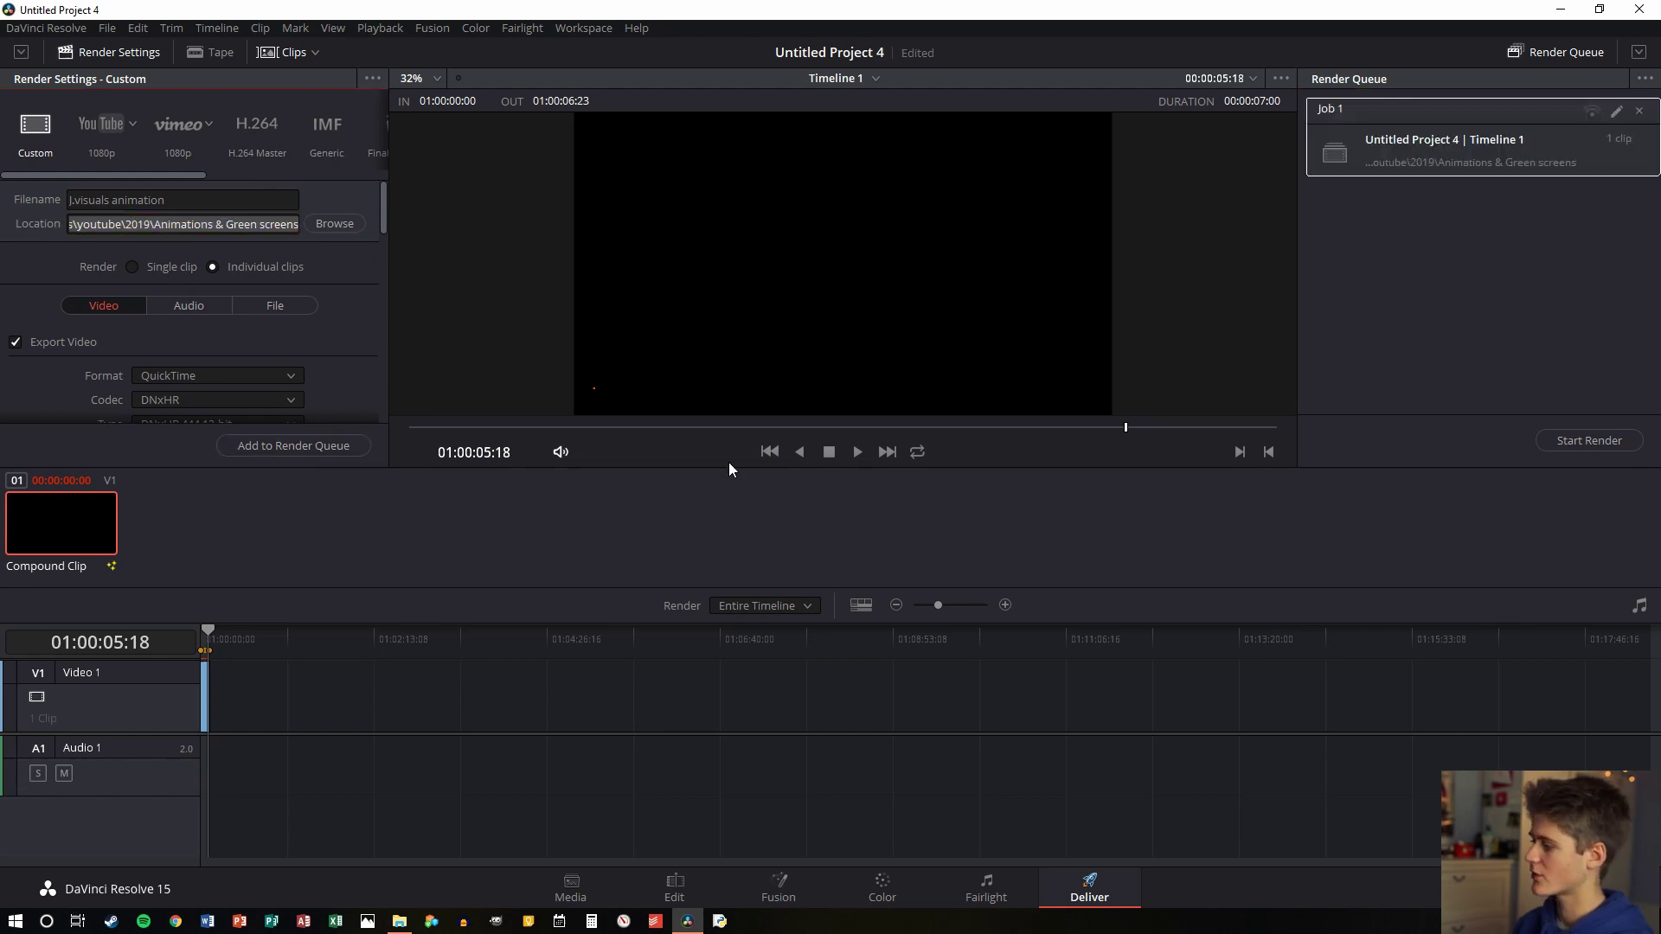
left_click(1598, 440)
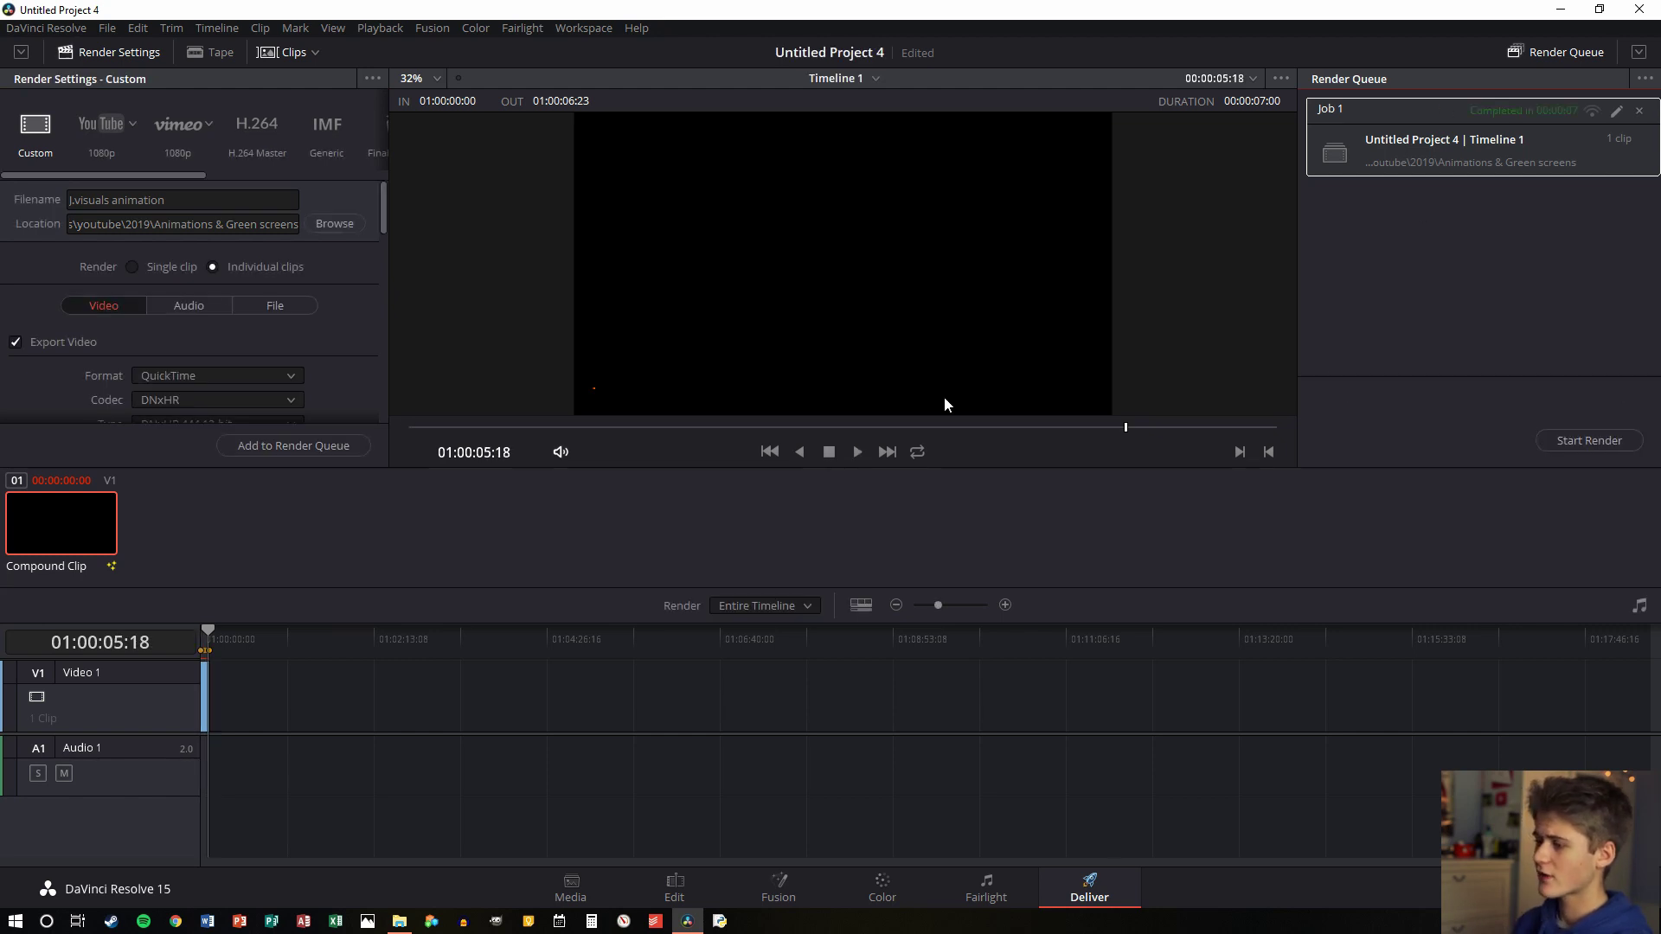
- Place the rendered J.visuals .mov on V2 above the video near 01:01:44 and review playback
left_click(675, 894)
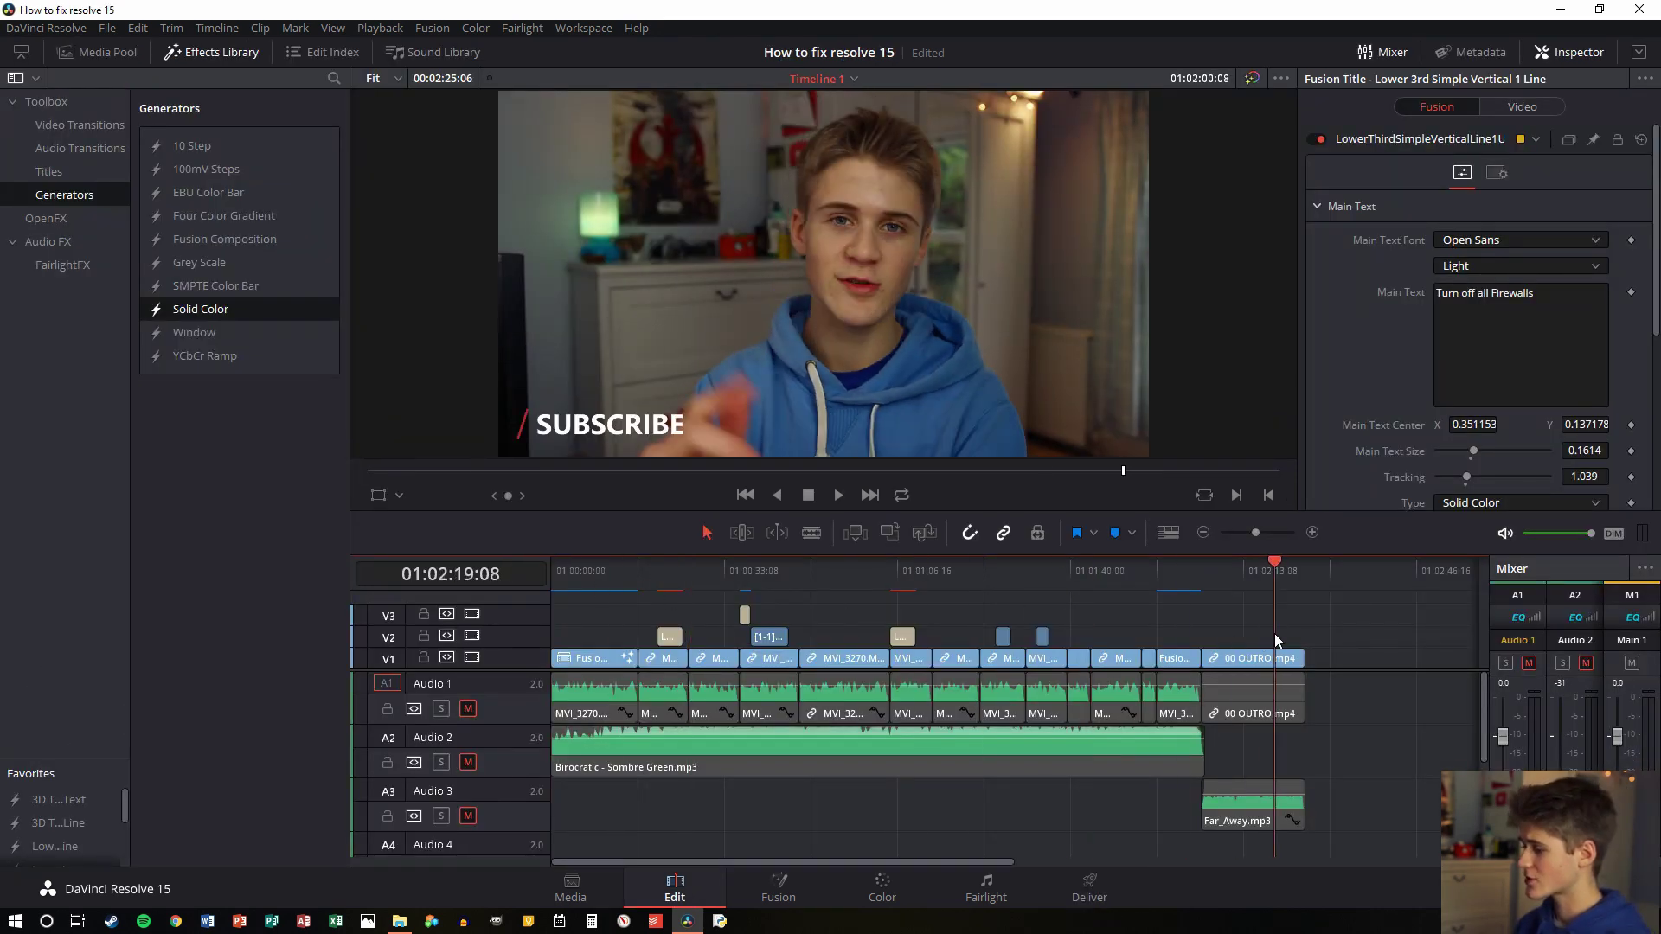
left_click_drag(698, 604, 1095, 592)
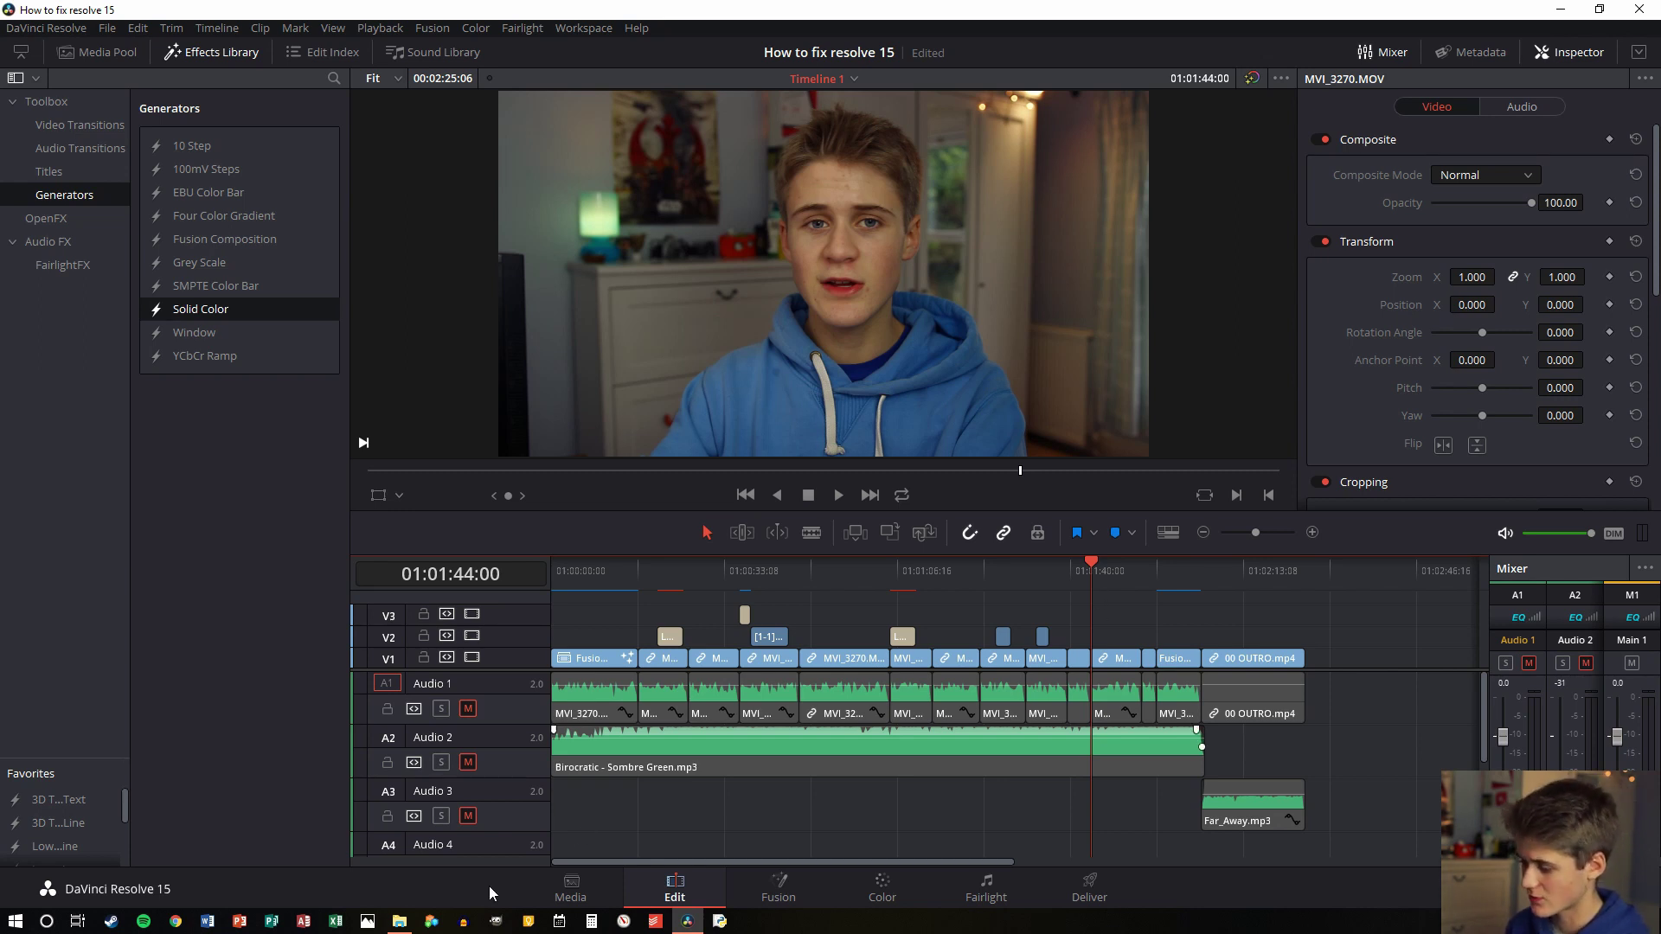
left_click(408, 922)
mouse_move(1063, 151)
left_mouse_down()
mouse_move(1160, 524)
mouse_move(1117, 623)
mouse_move(1091, 626)
left_mouse_up()
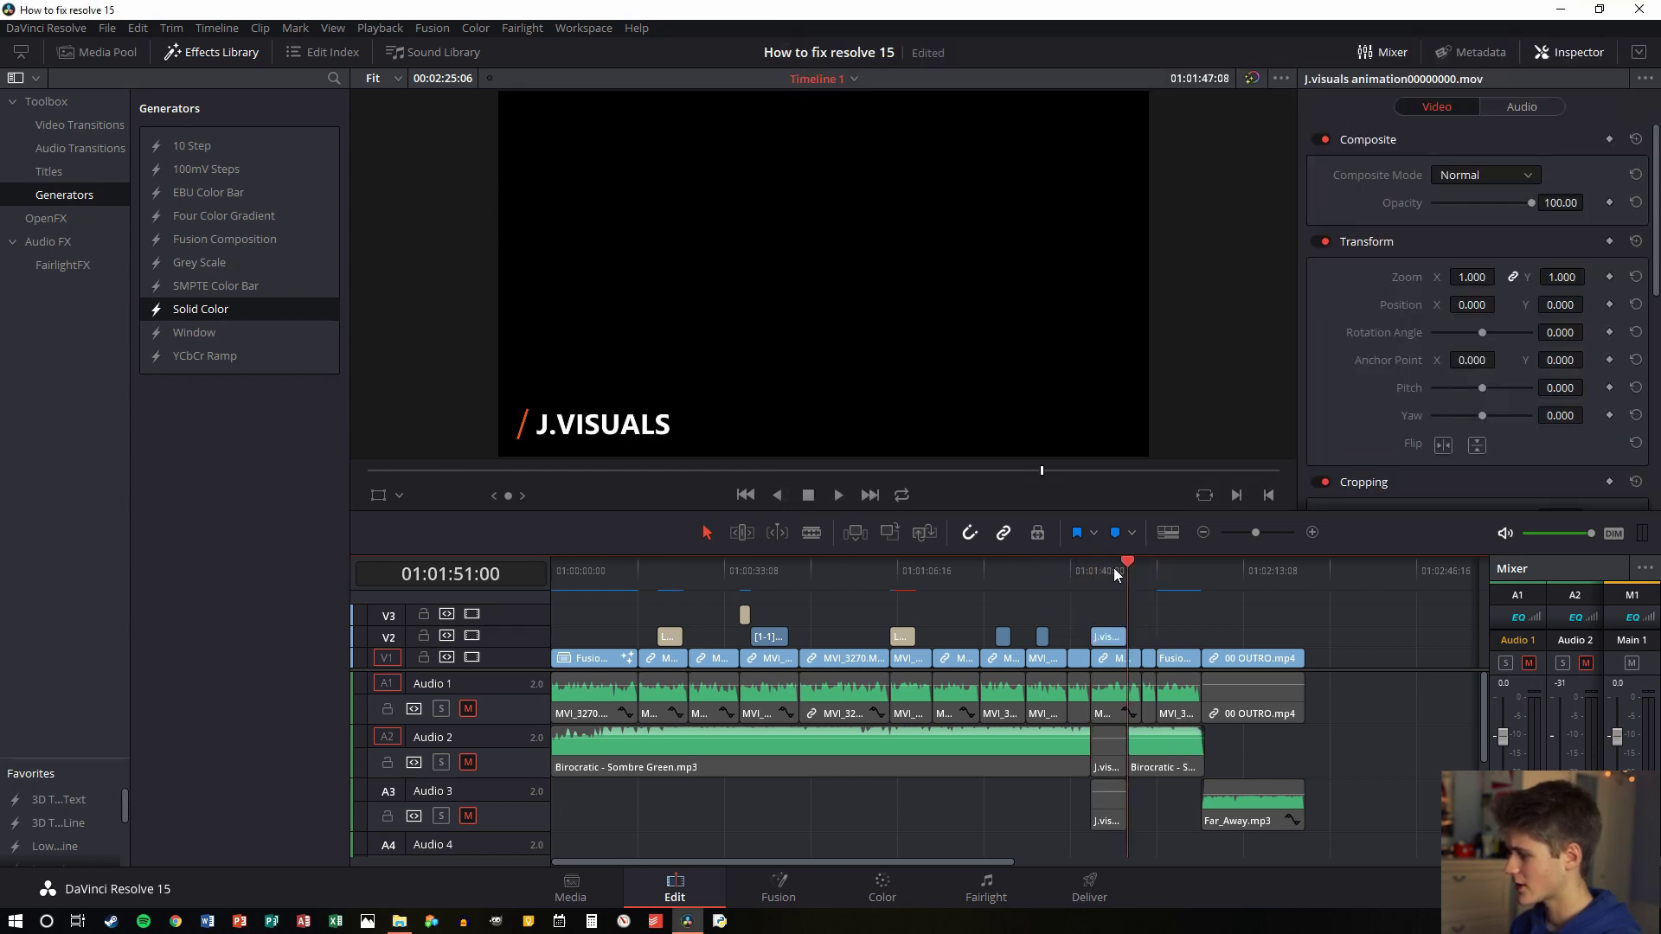
key("space")
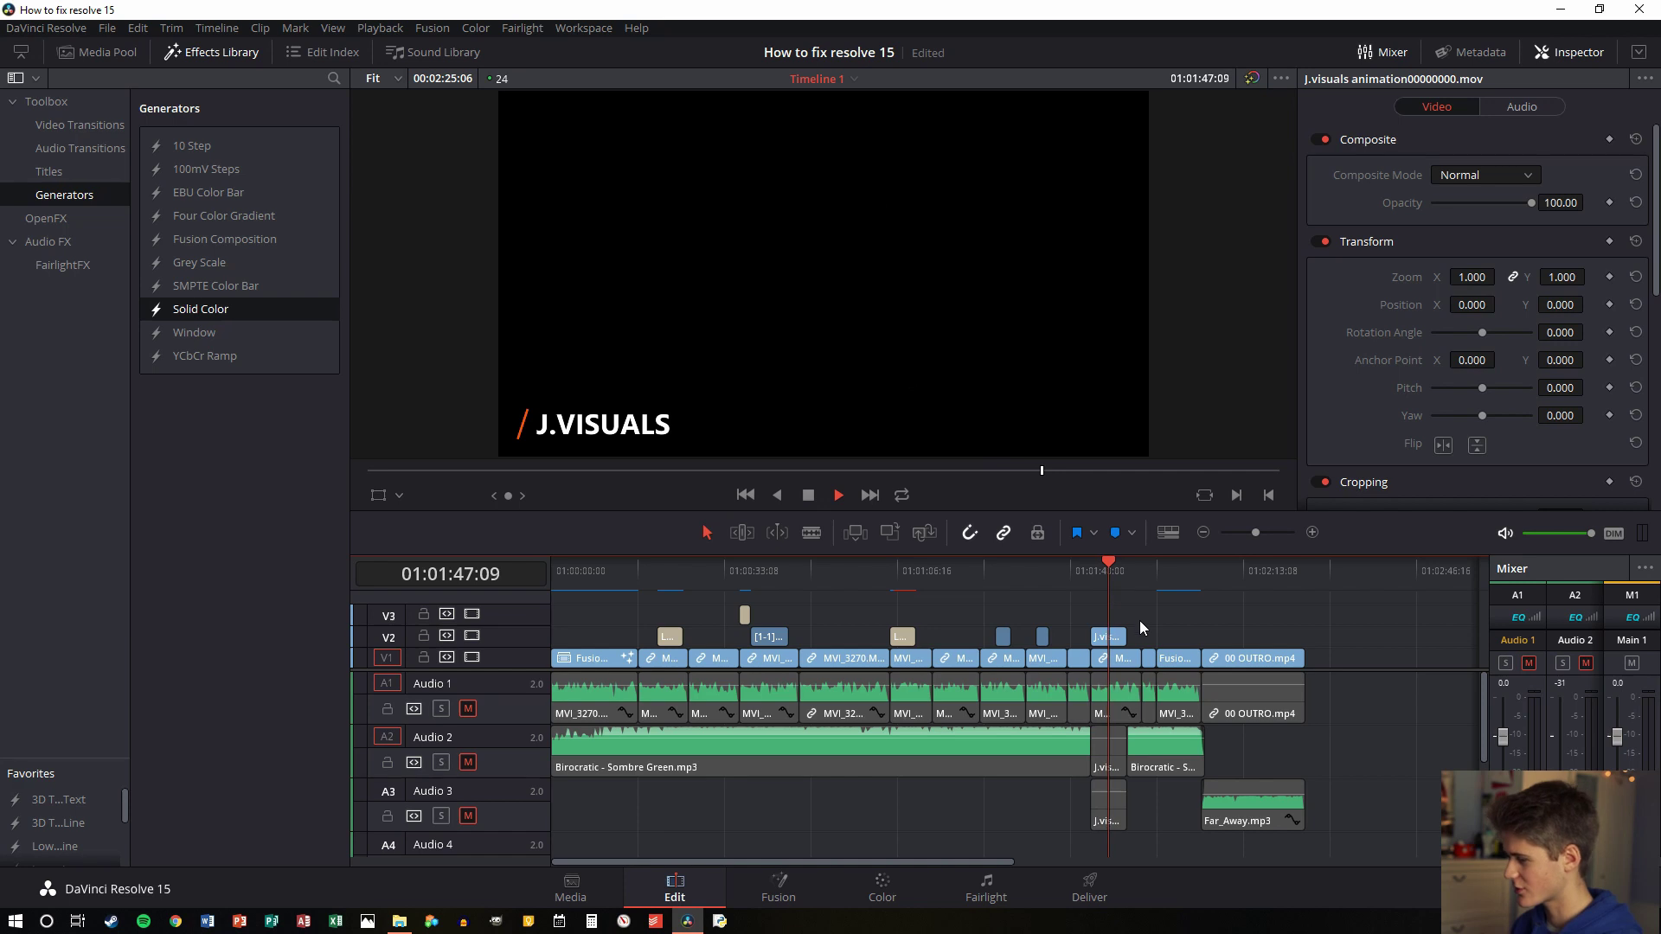
key("space")
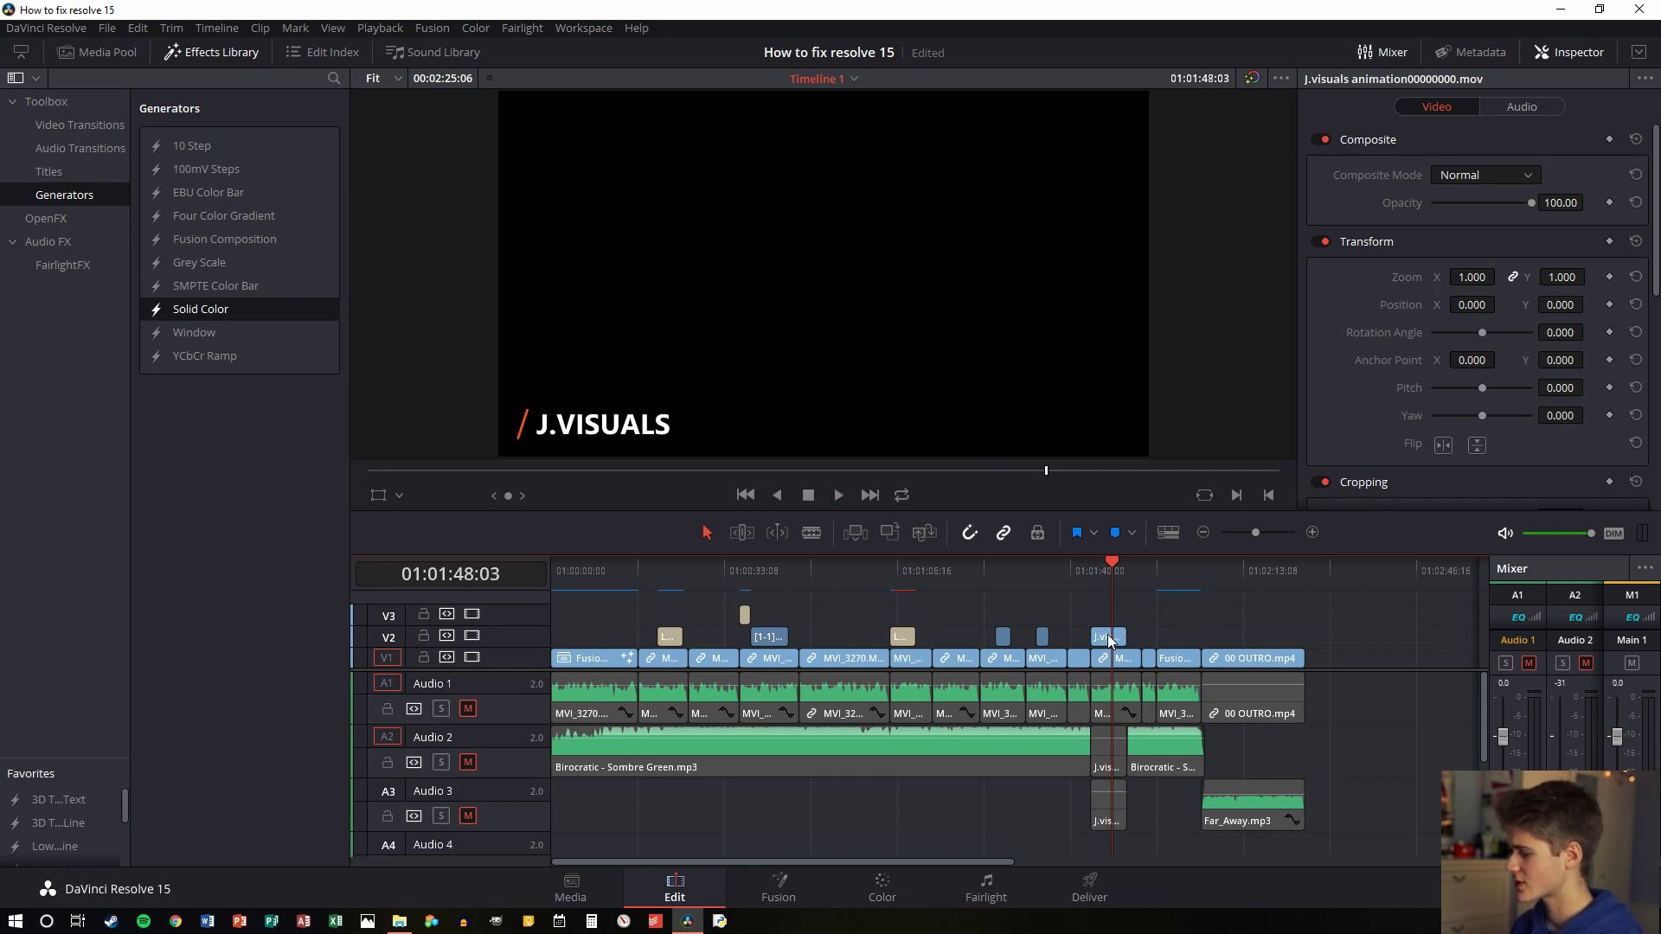
- Set the J.visuals clip's Composite Mode to Add and play back the overlaid intro
left_click(1110, 636)
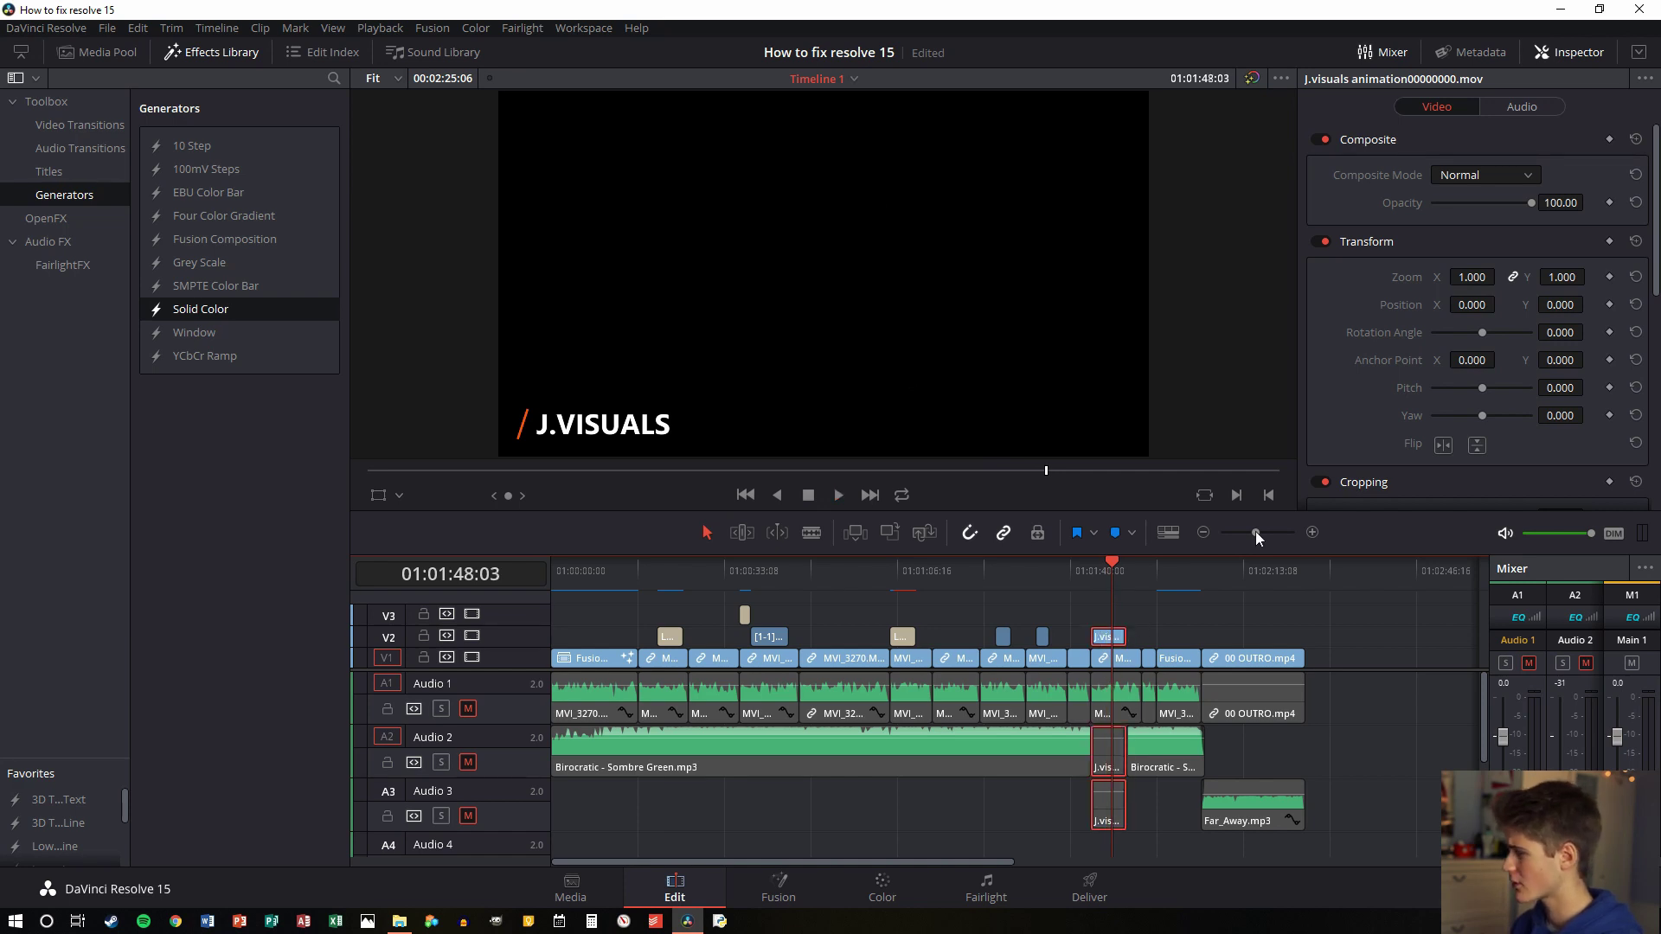
left_click(1457, 176)
left_click(1461, 230)
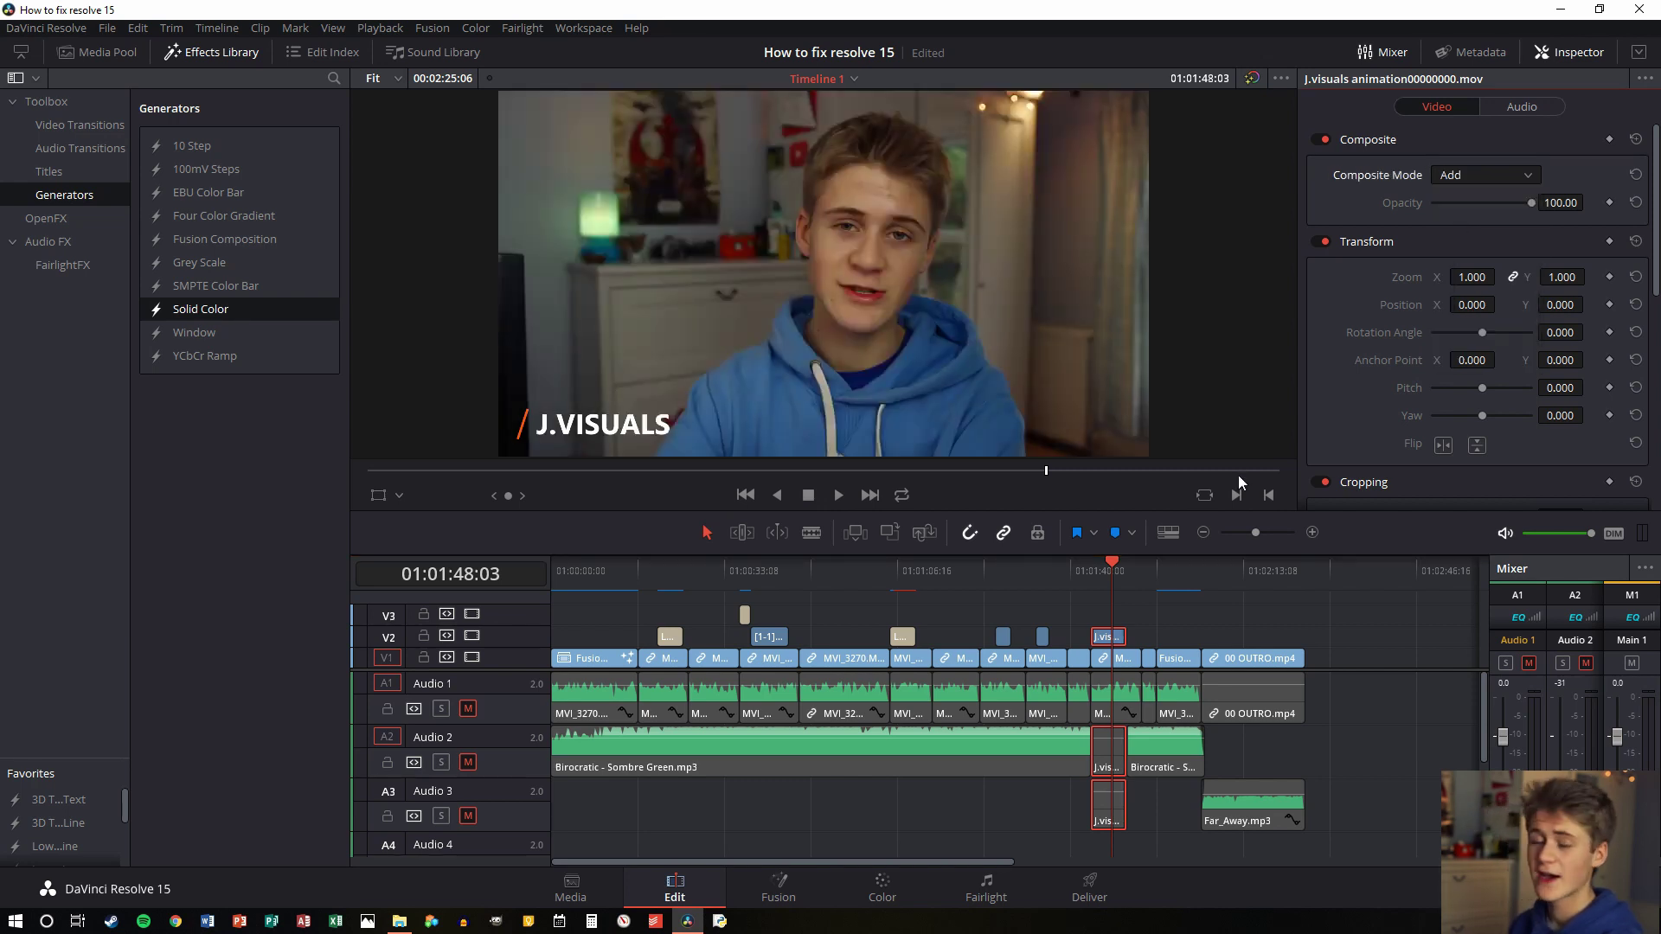
left_click(1091, 574)
key("space")
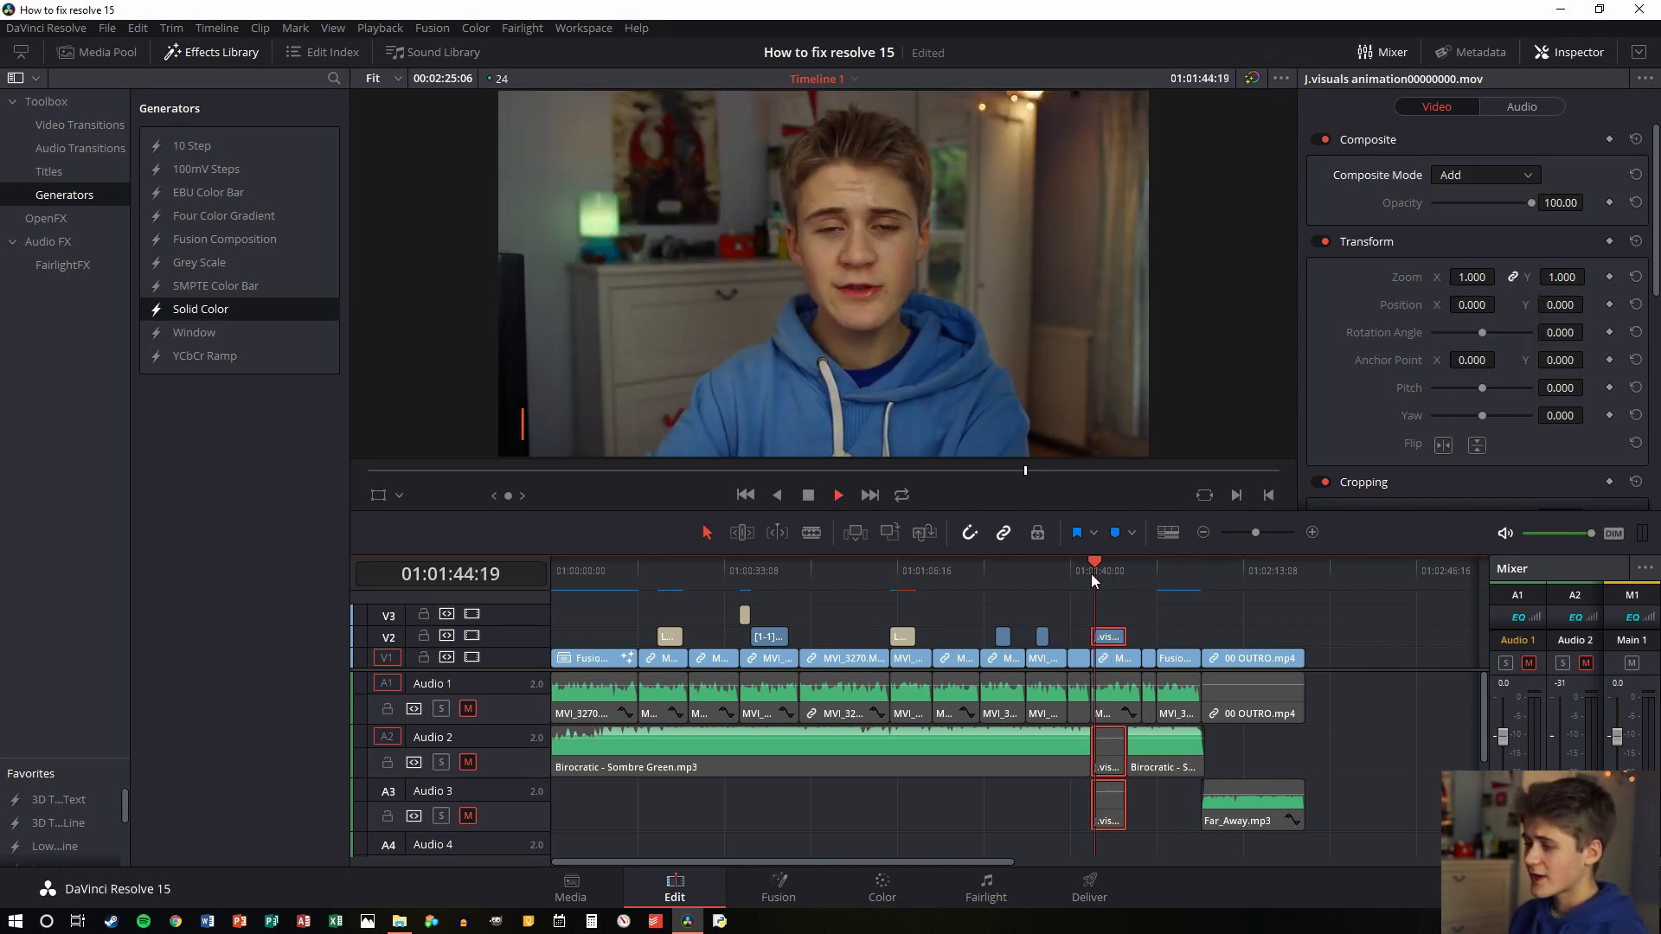
key("space")
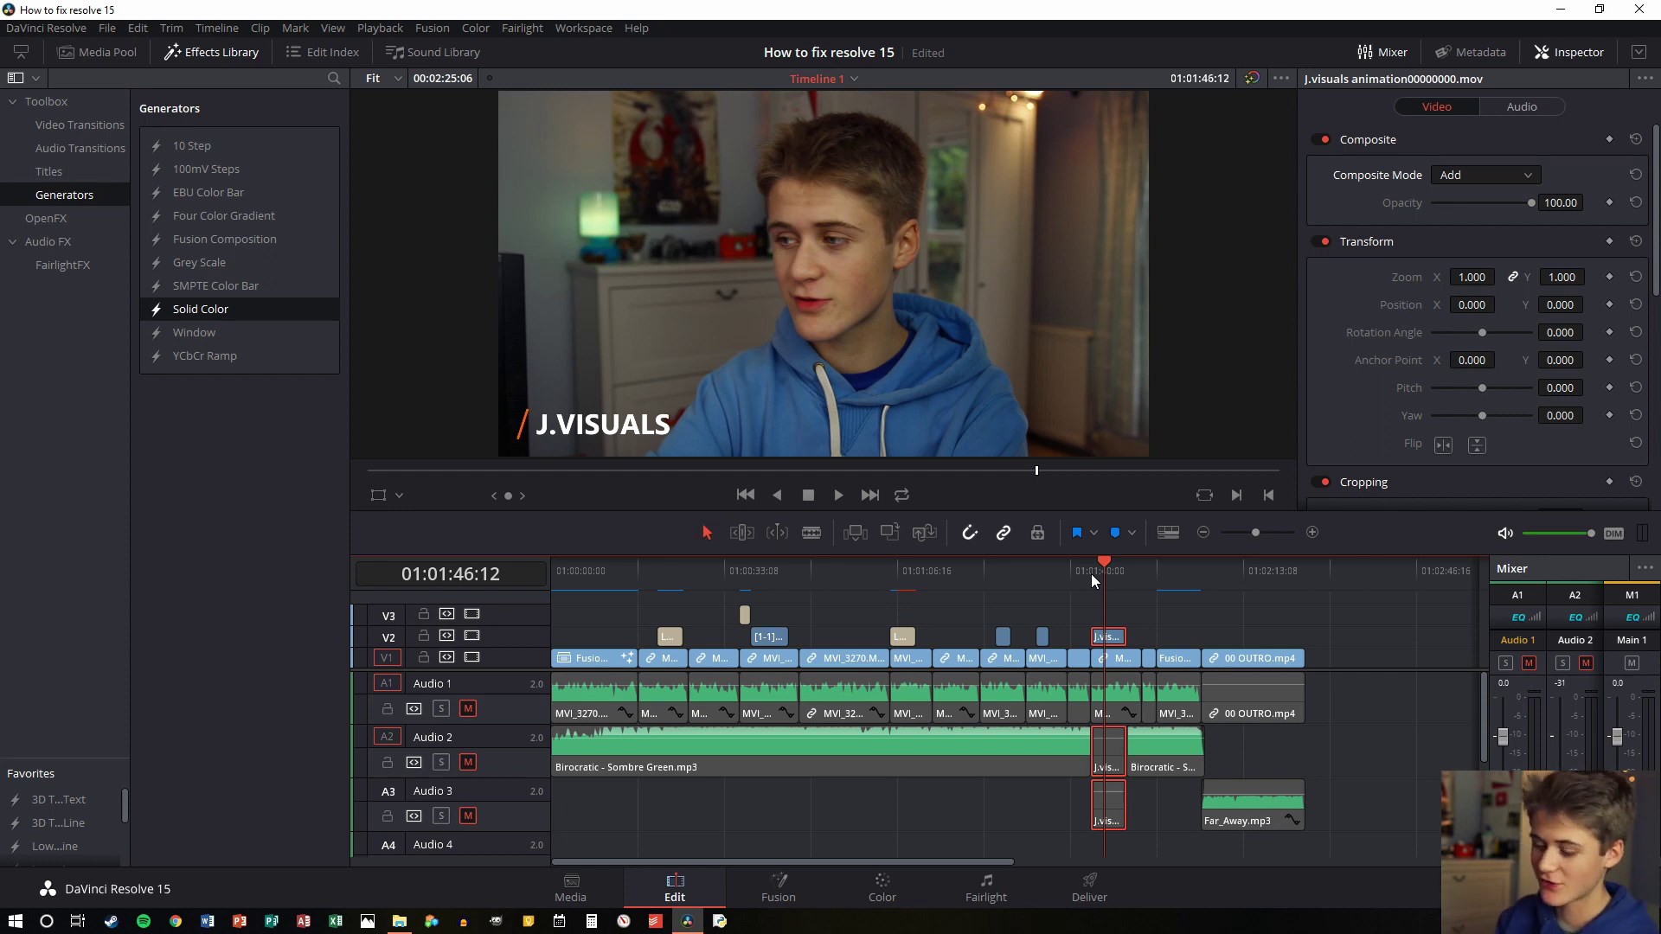
left_click(1091, 571)
key("ctrl+equal")
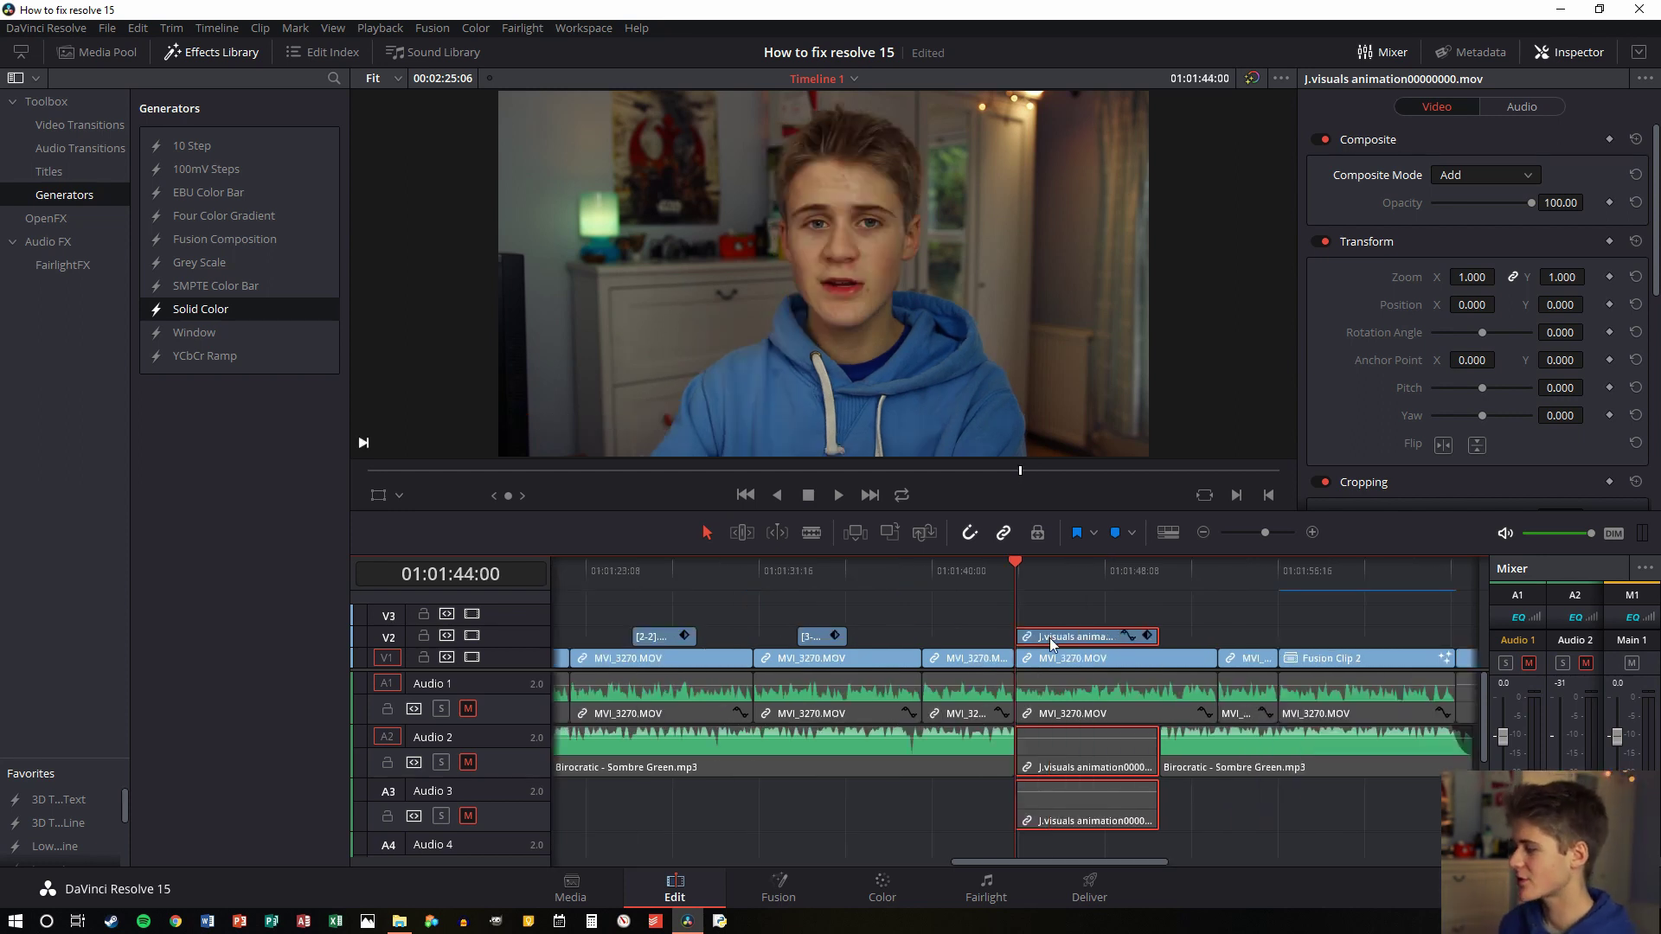
mouse_move(1017, 564)
left_mouse_down()
mouse_move(1086, 580)
mouse_move(1029, 580)
left_mouse_up()
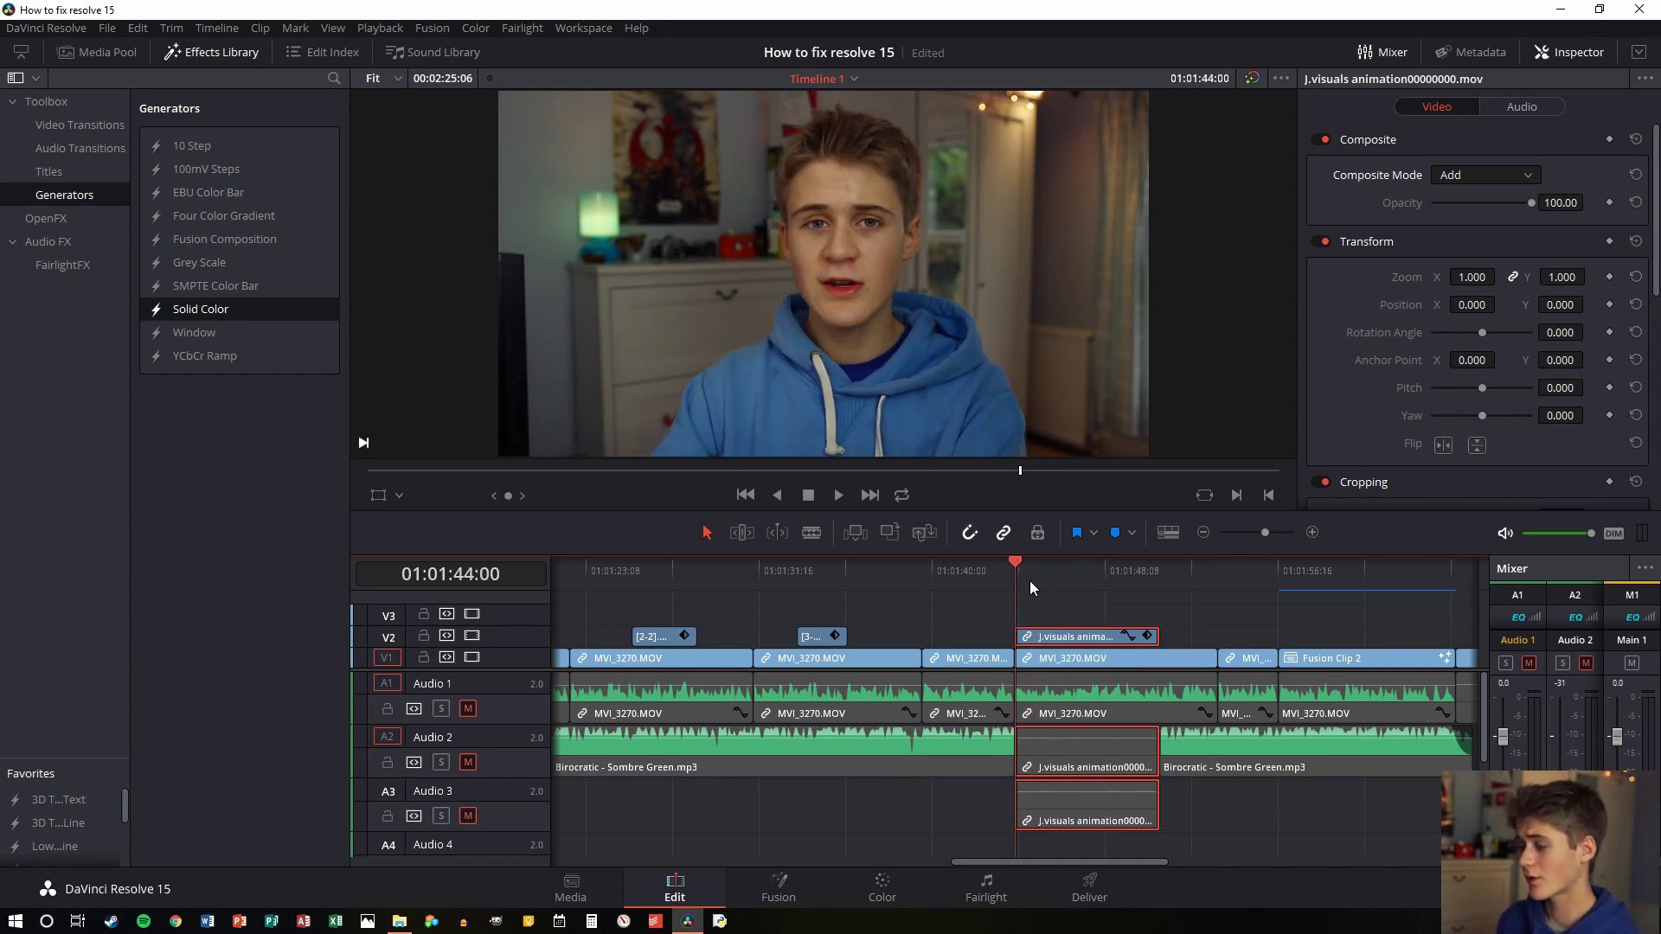